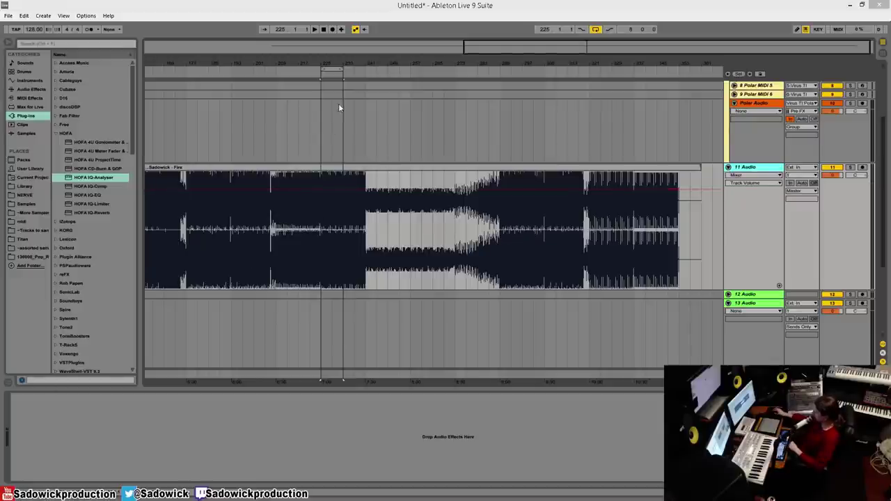
- Zoom in on the loop region and make the 11 Audio track lane shorter
{"action": "left_click_drag", "start_coordinate": [337, 64], "coordinate": [339, 94]}
{"action": "key", "text": "plus"}
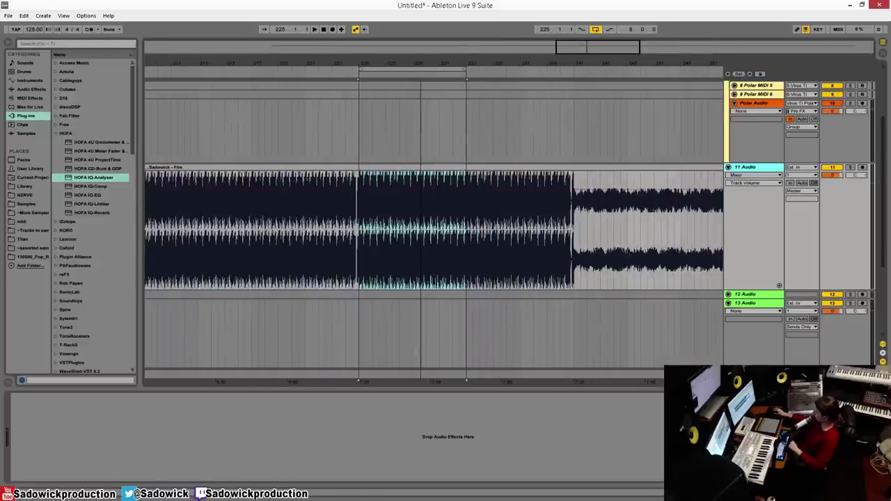
{"action": "key", "text": "plus"}
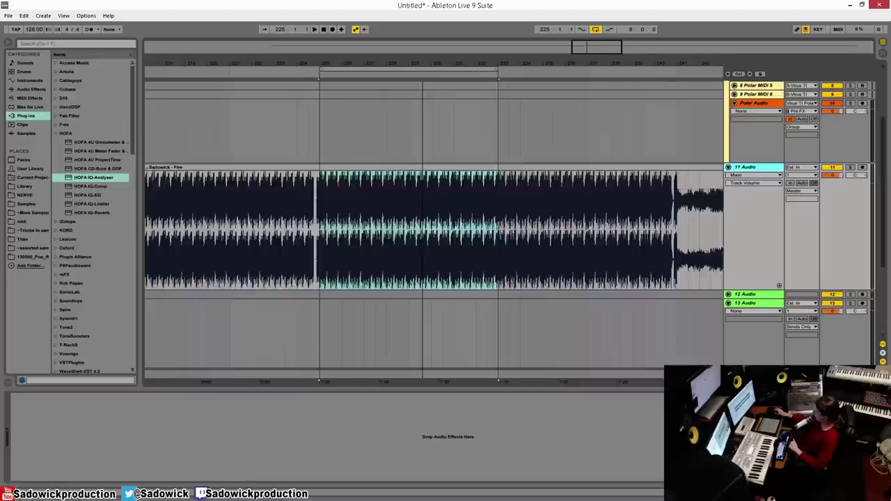
{"action": "left_click_drag", "start_coordinate": [851, 229], "coordinate": [840, 202]}
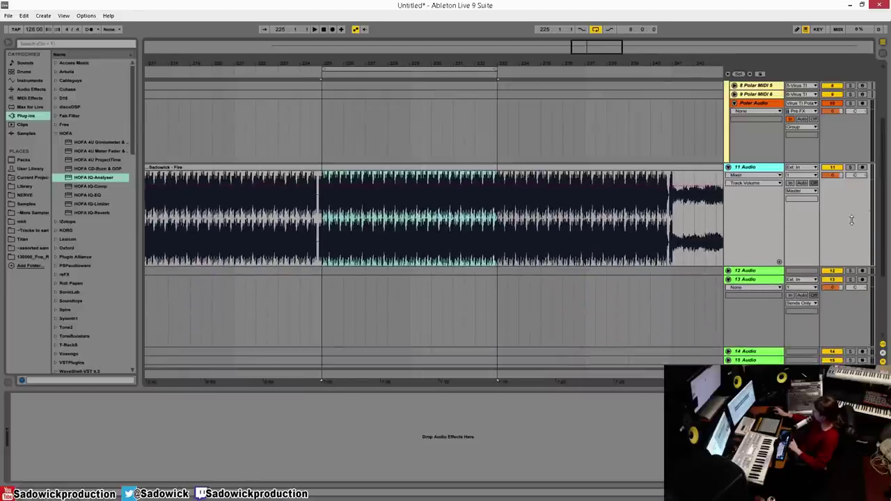
- Play the looped section of the Sadowick - Fire clip and select the 11 Audio track
{"action": "left_click", "coordinate": [324, 217]}
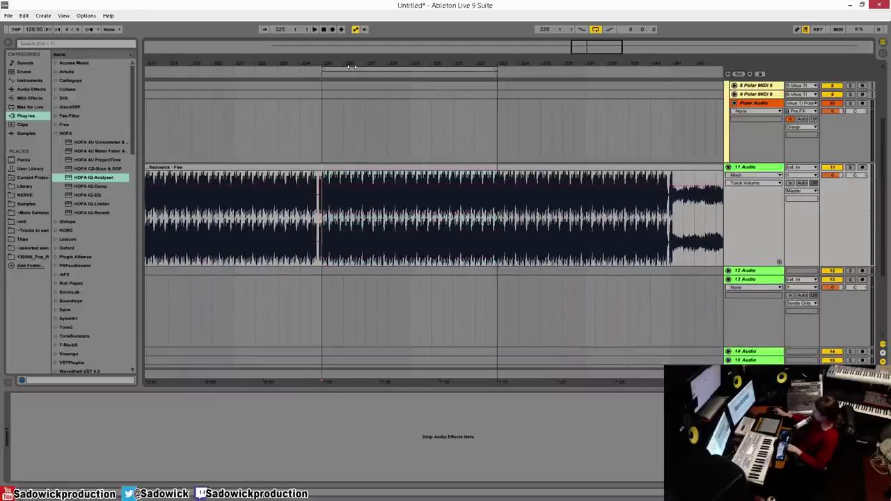
{"action": "key", "text": "minus"}
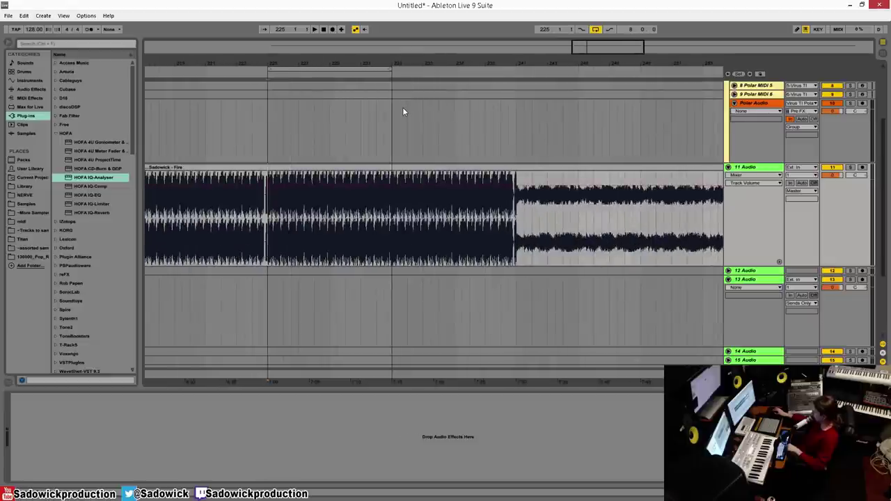
{"action": "key", "text": "space"}
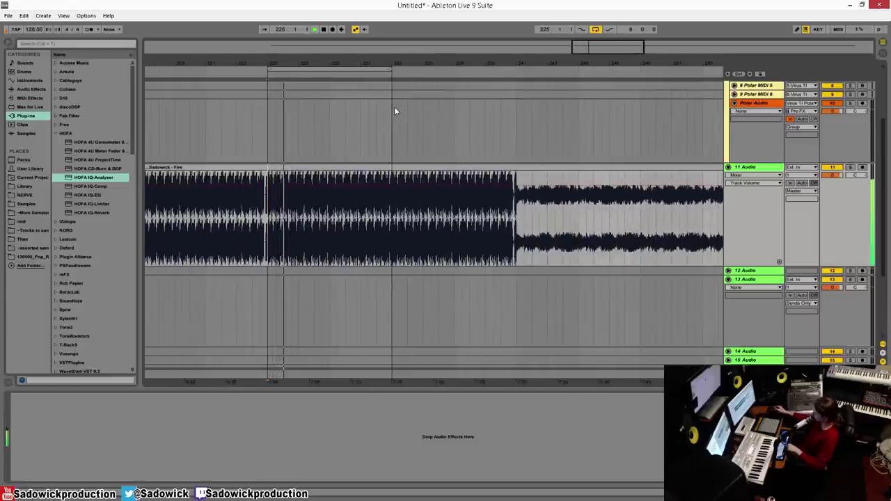
{"action": "key", "text": "minus"}
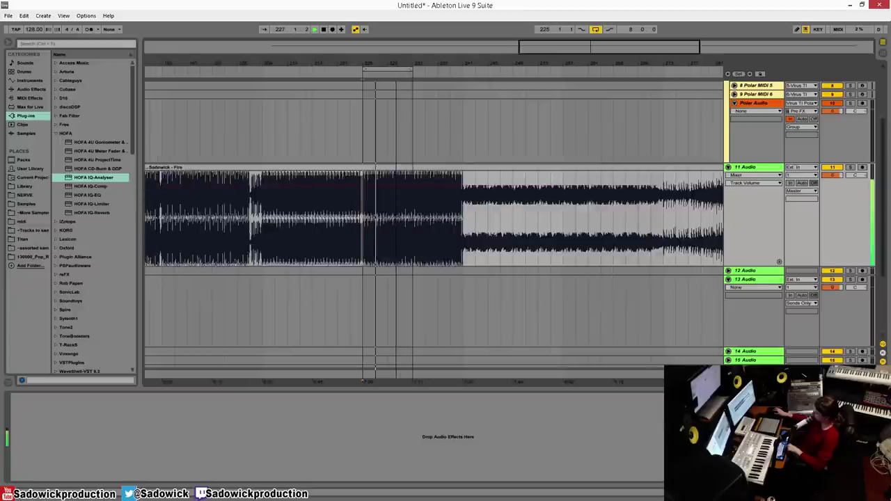
{"action": "key", "text": "plus"}
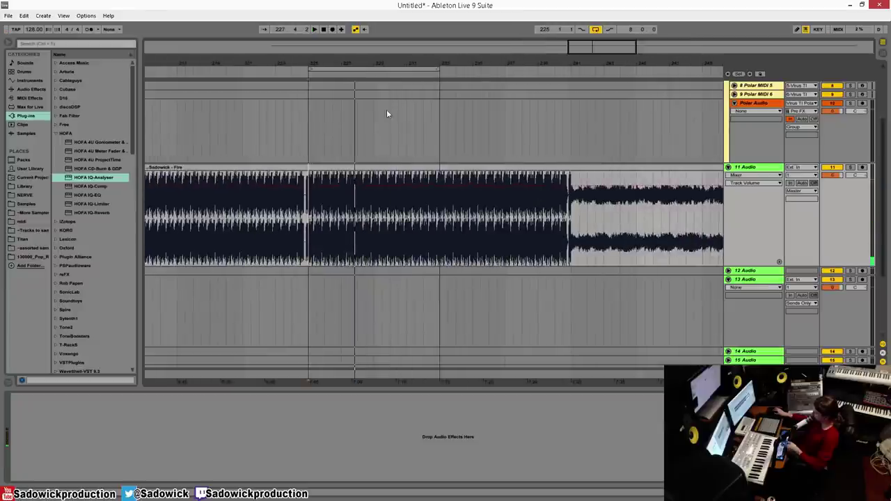
{"action": "left_click", "coordinate": [144, 176]}
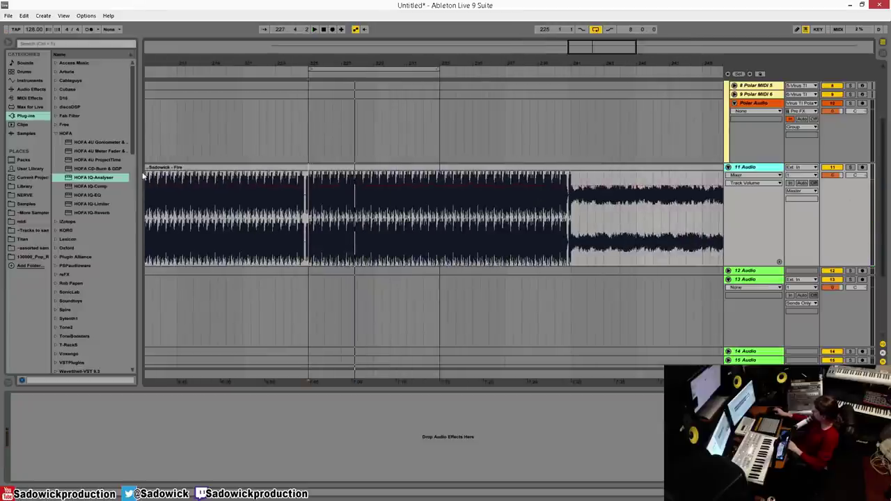
- Load HOFA IQ-Analyser onto the 11 Audio track and place its window at the upper right
{"action": "left_click", "coordinate": [86, 179]}
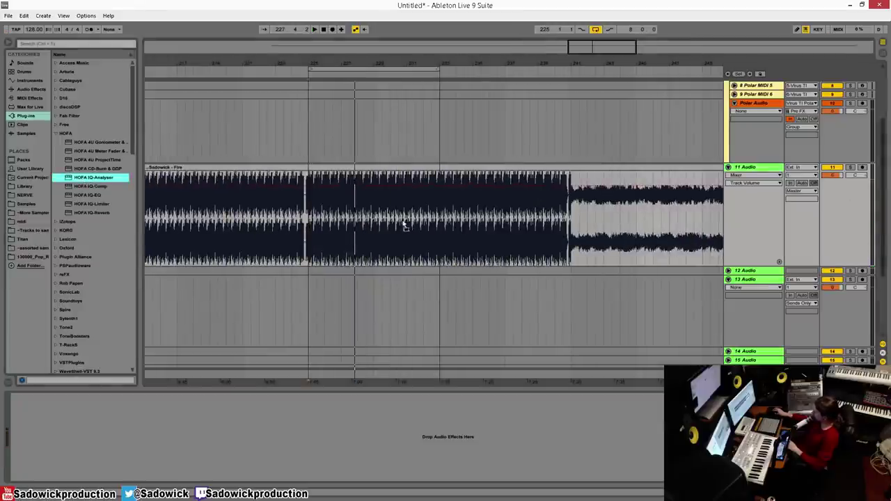
{"action": "key", "text": "Return"}
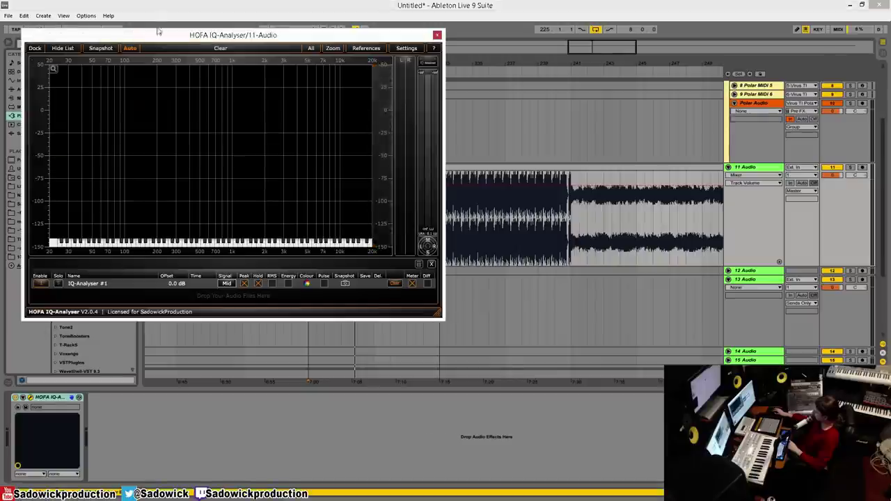
{"action": "left_click_drag", "start_coordinate": [158, 37], "coordinate": [601, 47]}
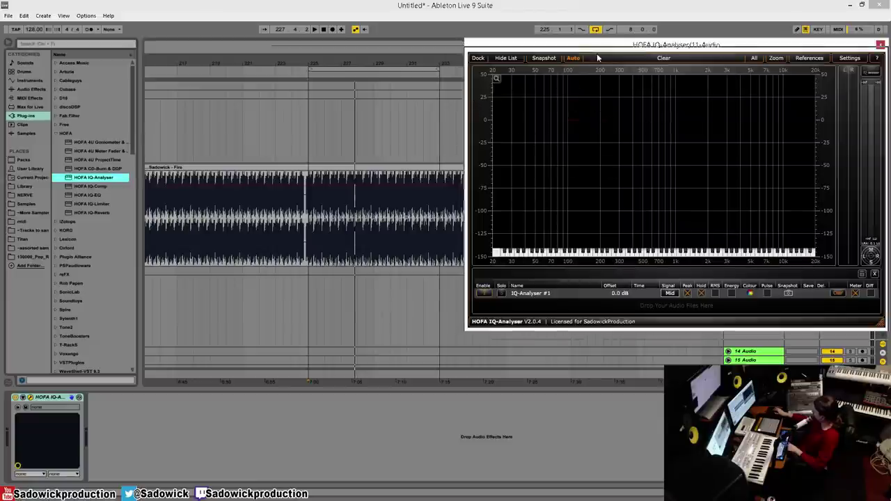
{"action": "left_click_drag", "start_coordinate": [594, 46], "coordinate": [590, 60]}
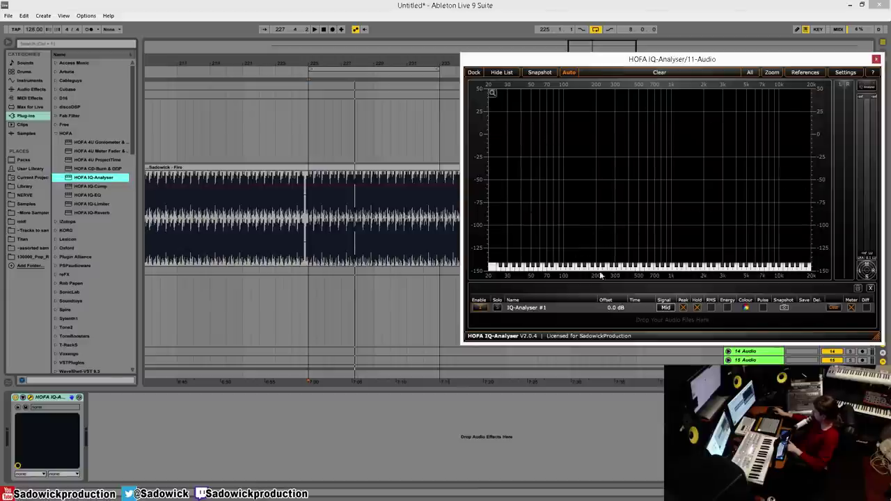
- Hold the analyser's spectrum of the playing song and add pink noise.wav as a new track
{"action": "key", "text": "space"}
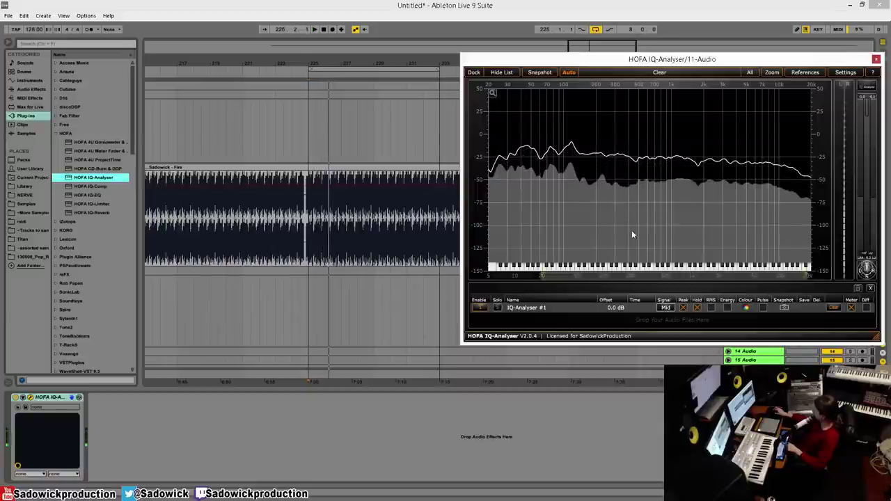
{"action": "left_click", "coordinate": [697, 307]}
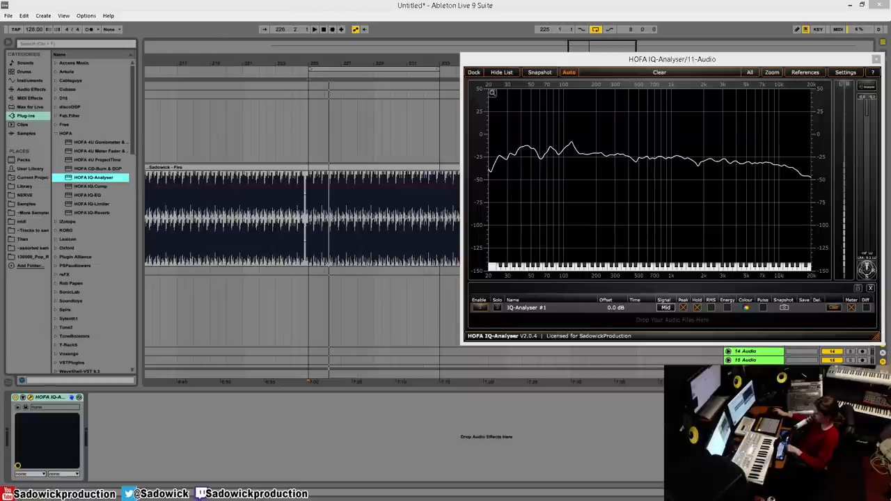
{"action": "left_click_drag", "start_coordinate": [120, 341], "coordinate": [179, 339]}
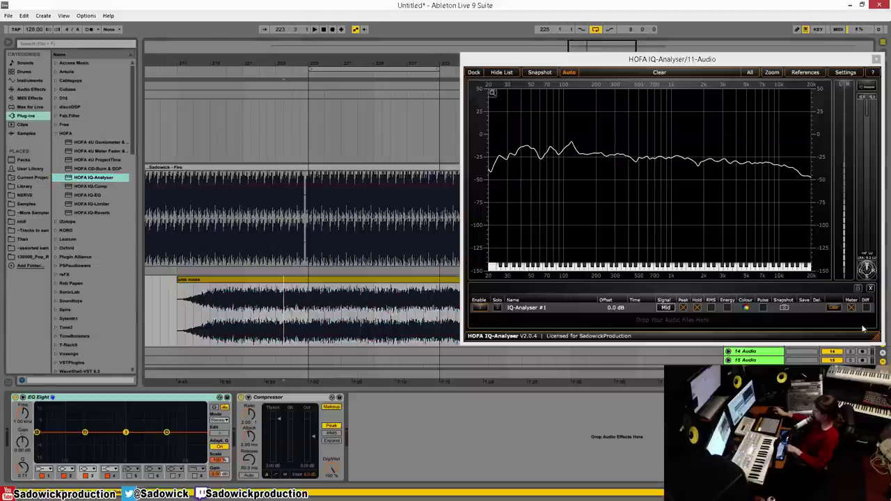
- Close the HOFA IQ-Analyser window and briefly play the arrangement
{"action": "left_click", "coordinate": [805, 71]}
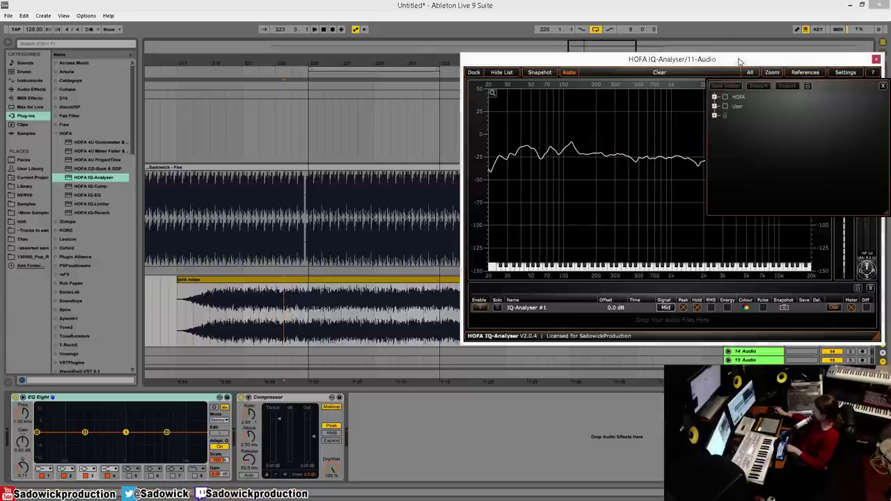
{"action": "left_click", "coordinate": [876, 59]}
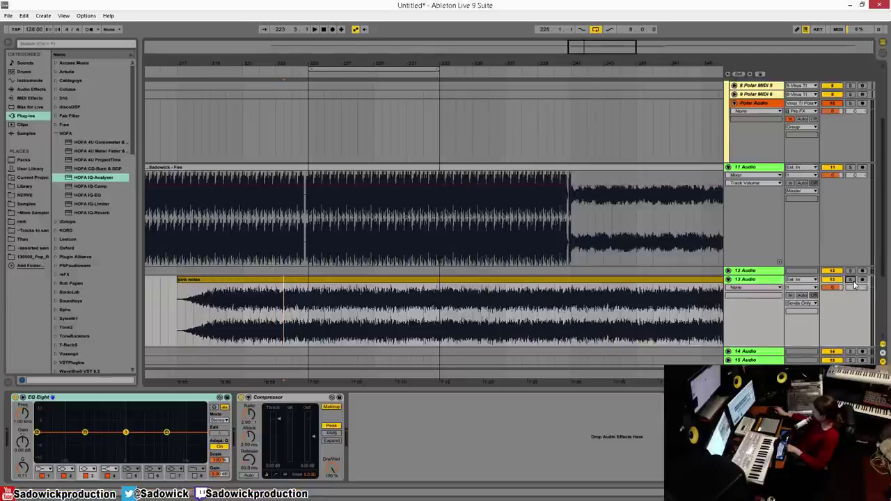
{"action": "key", "text": "space"}
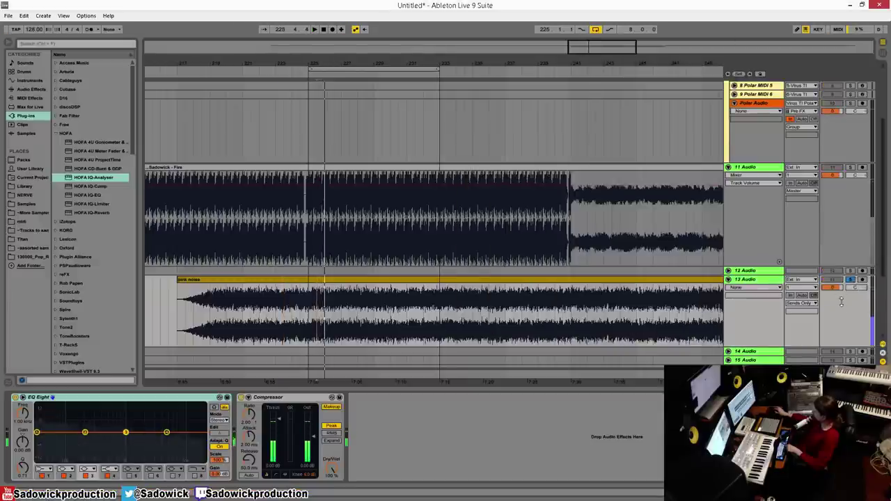
{"action": "scroll", "coordinate": [841, 301], "scroll_direction": "down", "scroll_amount": 3}
{"action": "key", "text": "space"}
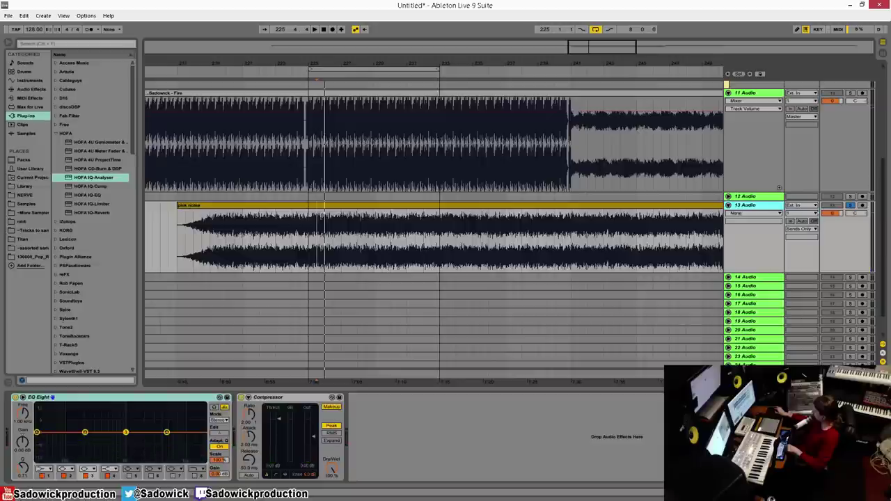
- Route track 13's output to Master and audition the pink noise
{"action": "left_click", "coordinate": [799, 229]}
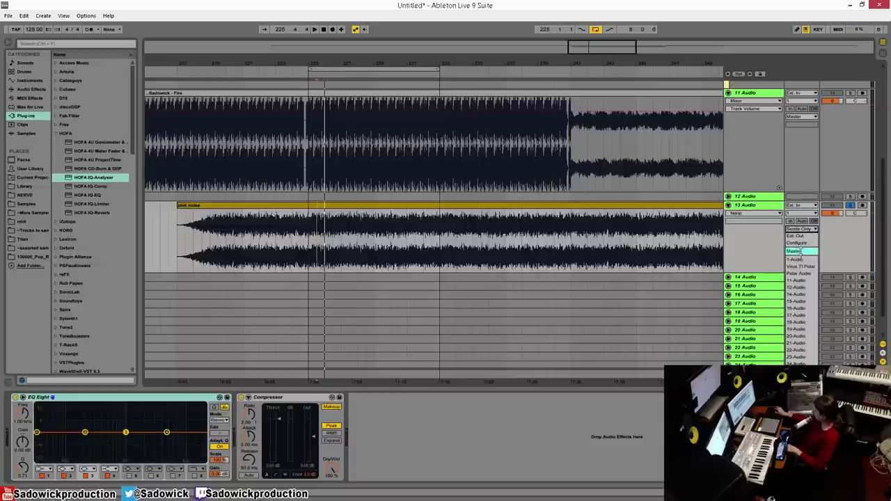
{"action": "left_click", "coordinate": [802, 251]}
{"action": "key", "text": "space"}
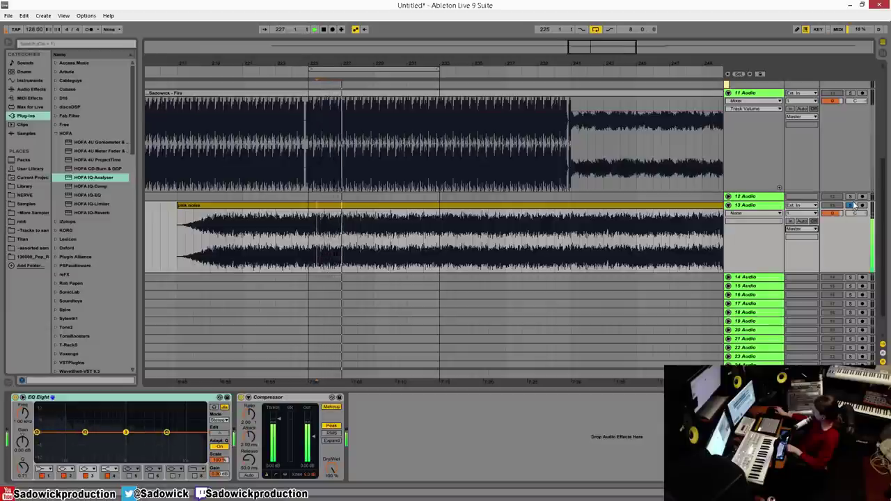
{"action": "key", "text": "space"}
- Select the 11 Audio track and reopen its HOFA IQ-Analyser window
{"action": "left_click", "coordinate": [460, 207]}
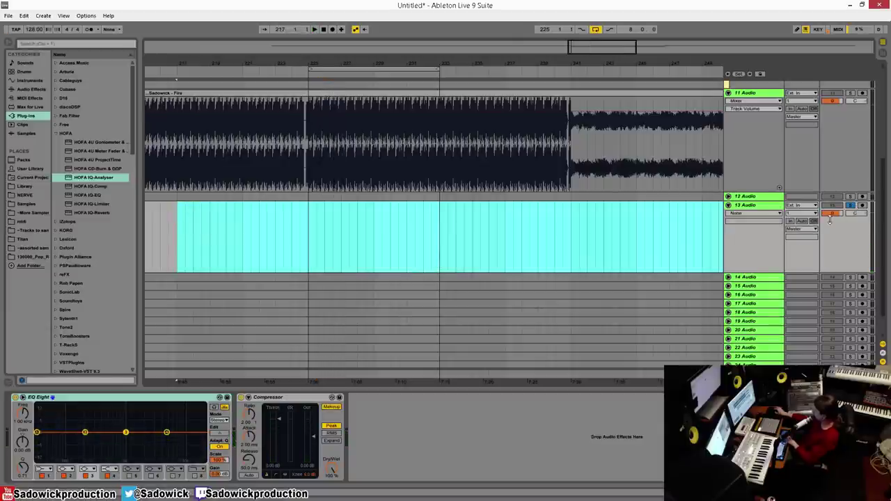
{"action": "left_click", "coordinate": [842, 157]}
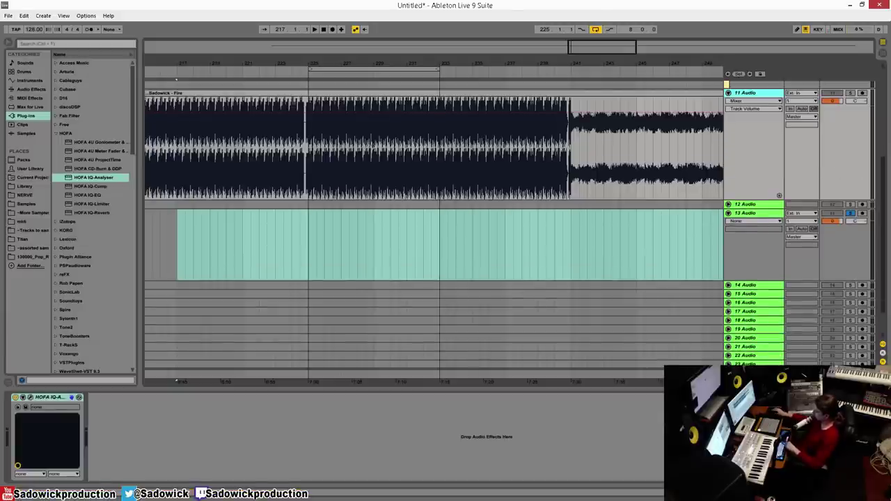
{"action": "left_click", "coordinate": [35, 408]}
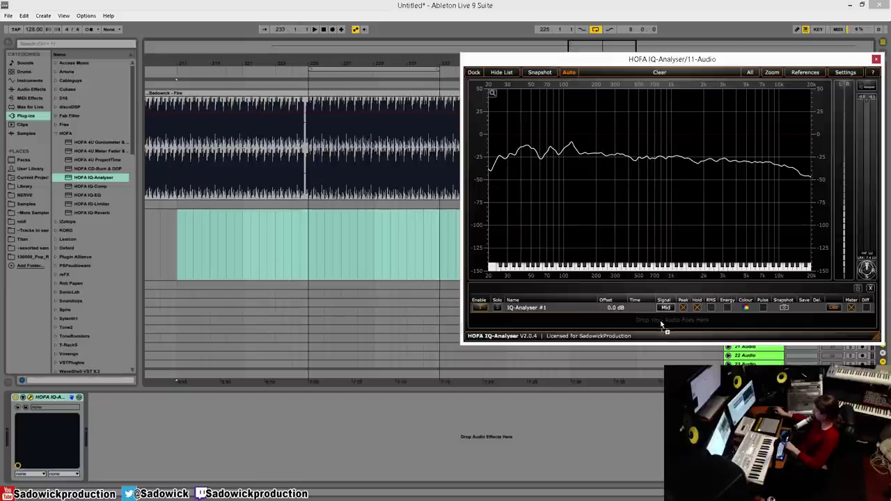
- Load pink noise.wav as the analyser reference, expand the Fab Filter folder, and clear the live spectrum
{"action": "left_click_drag", "start_coordinate": [661, 322], "coordinate": [660, 320]}
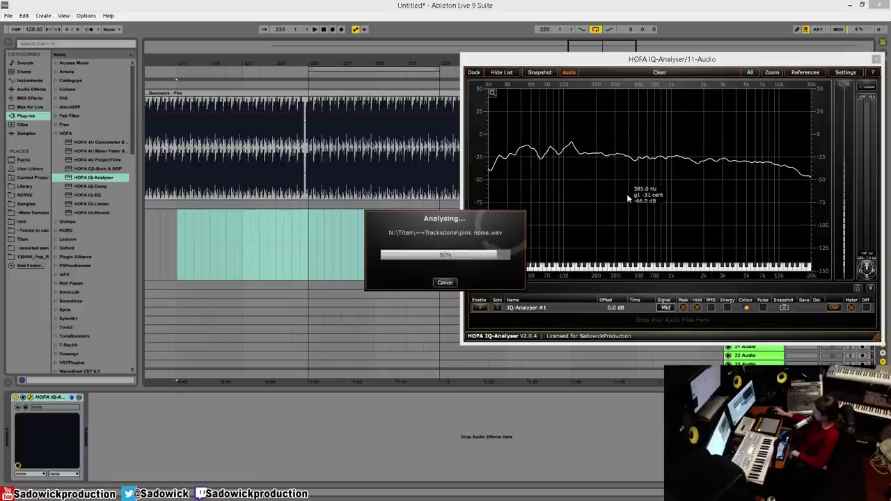
{"action": "left_click", "coordinate": [55, 134]}
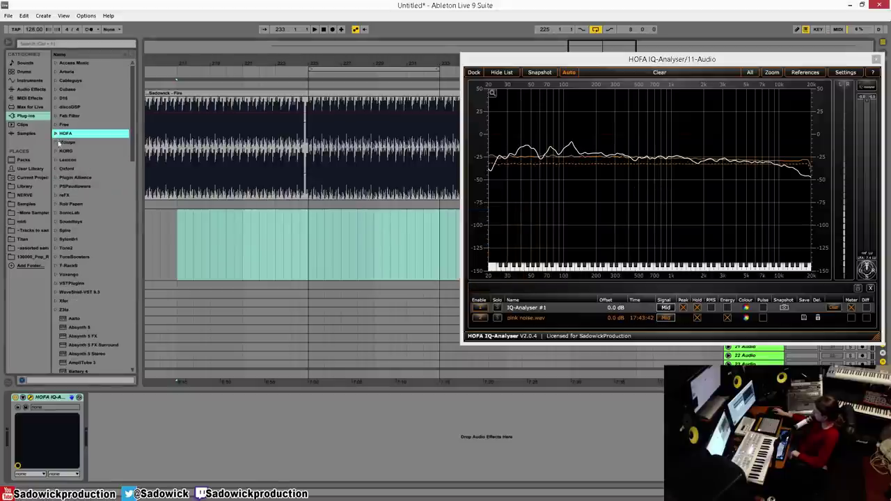
{"action": "left_click", "coordinate": [55, 116]}
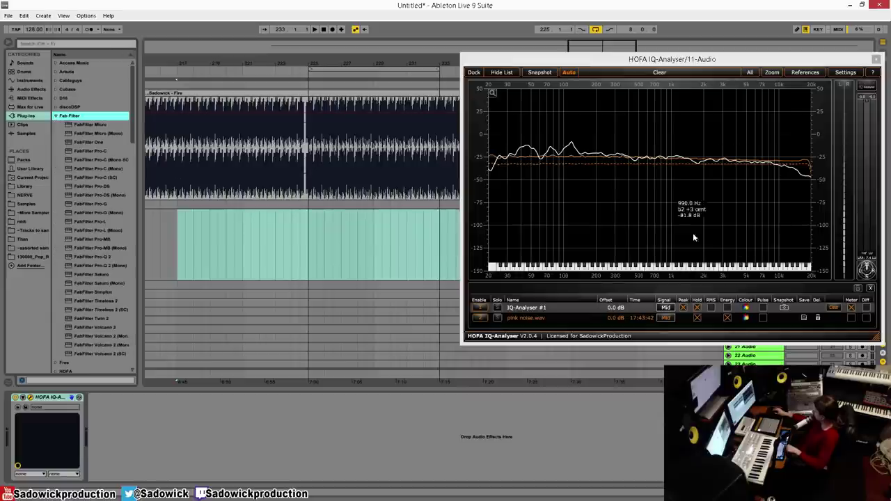
{"action": "left_click", "coordinate": [700, 336]}
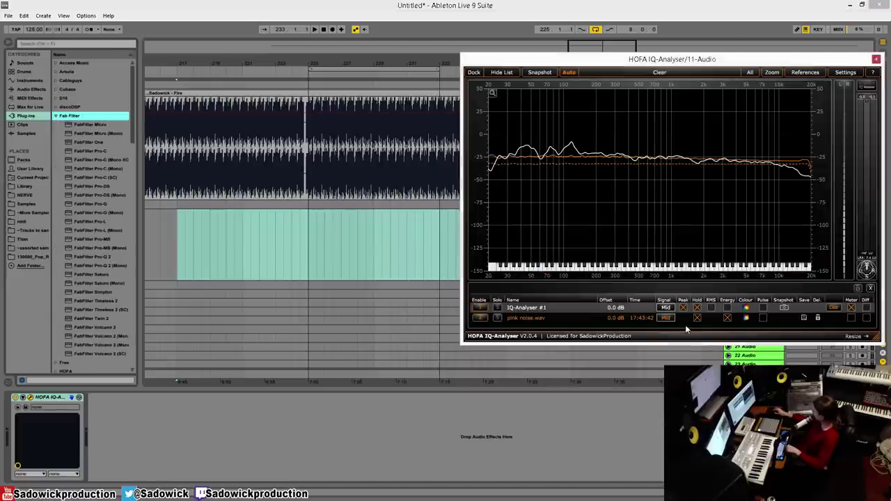
{"action": "left_click", "coordinate": [697, 308]}
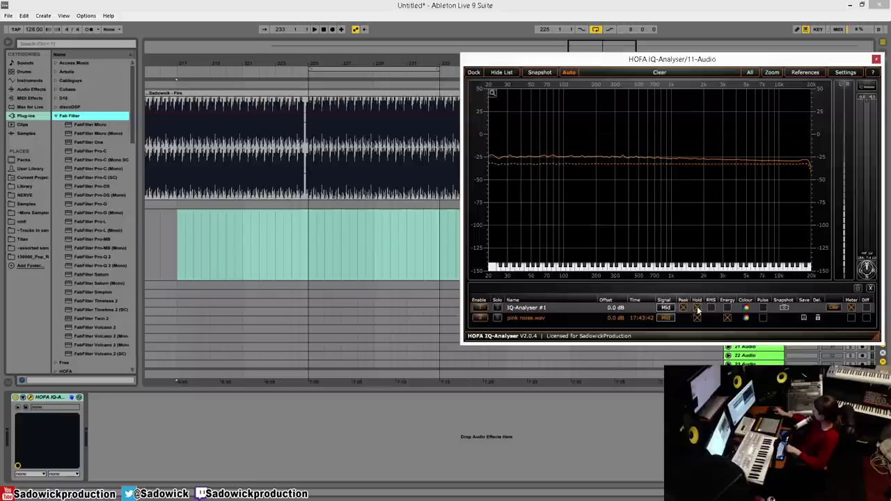
- Turn off Peak and the pink noise's Energy, hold the reference, and colour it red
{"action": "left_click", "coordinate": [683, 308]}
{"action": "left_click", "coordinate": [728, 318]}
{"action": "left_click", "coordinate": [696, 318]}
{"action": "left_click", "coordinate": [746, 318]}
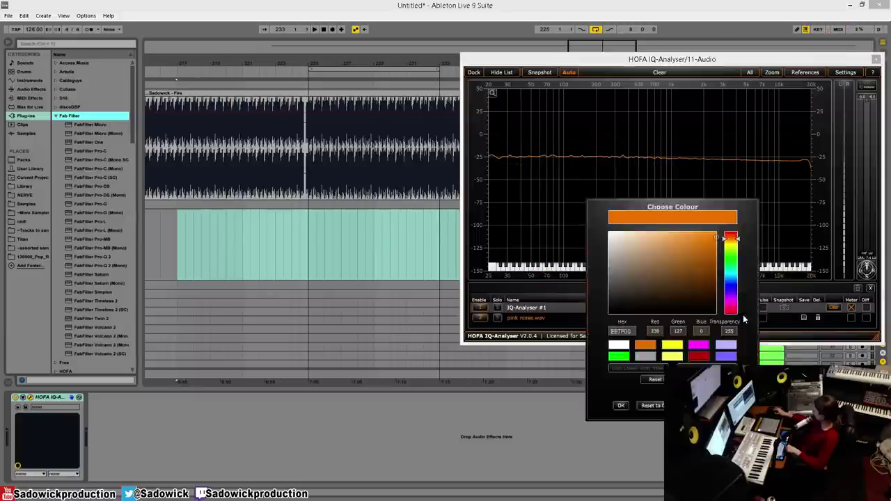
{"action": "left_click_drag", "start_coordinate": [737, 248], "coordinate": [738, 220]}
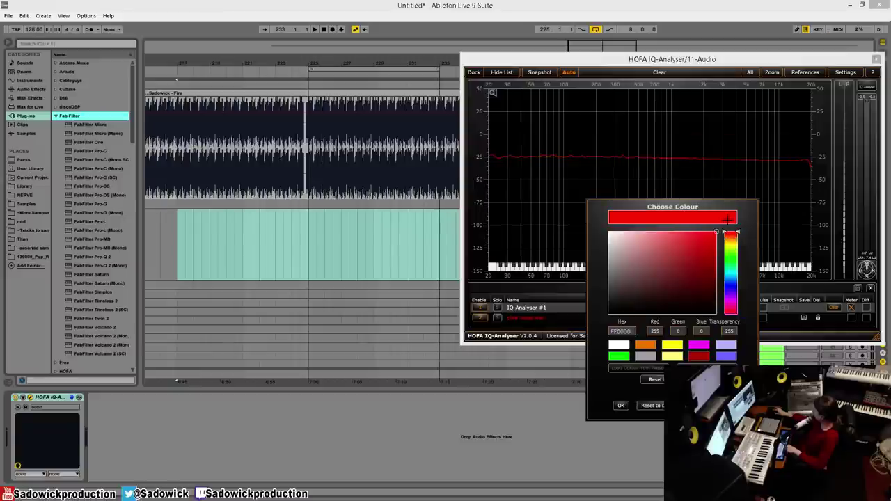
{"action": "left_click", "coordinate": [622, 405]}
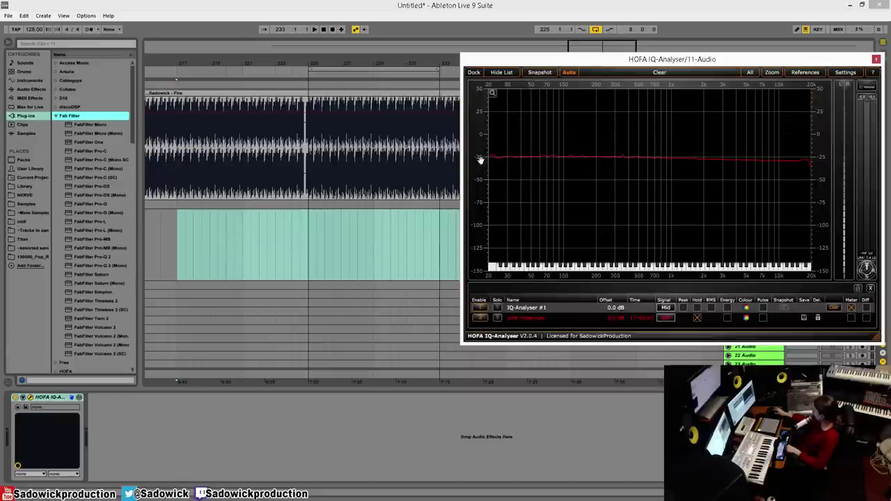
- Narrow the analyser's dB display range to 5 to -65 dB
{"action": "left_click", "coordinate": [845, 73]}
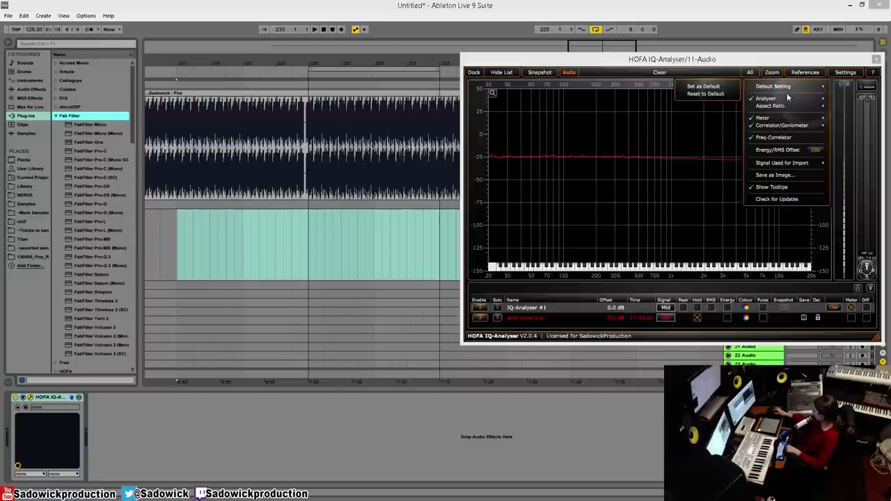
{"action": "mouse_move", "coordinate": [784, 102]}
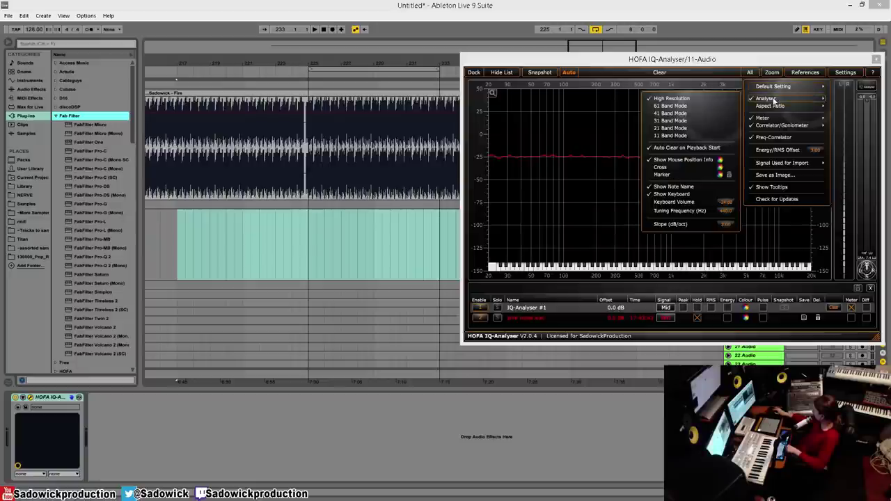
{"action": "left_click", "coordinate": [739, 59]}
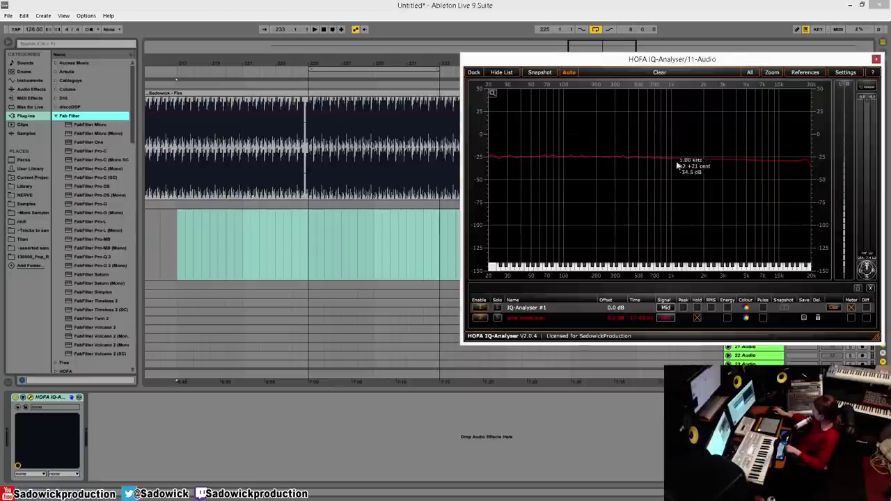
{"action": "left_click_drag", "start_coordinate": [822, 90], "coordinate": [820, 131]}
{"action": "left_click_drag", "start_coordinate": [823, 266], "coordinate": [827, 197]}
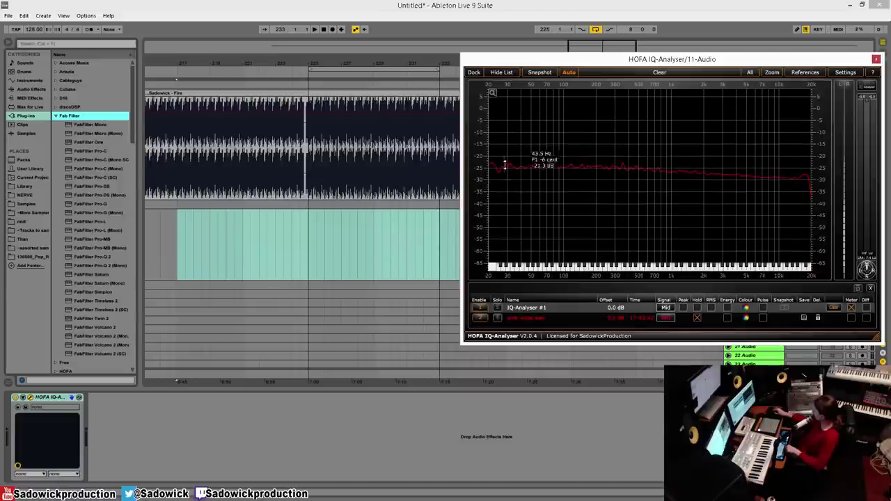
- Set the playback start point, hold the live spectrum, and start playback
{"action": "left_click", "coordinate": [342, 101]}
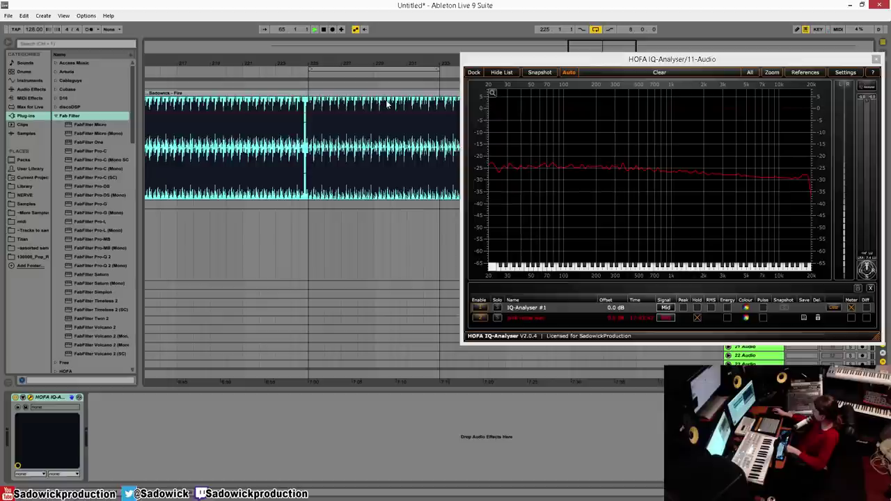
{"action": "left_click", "coordinate": [314, 143]}
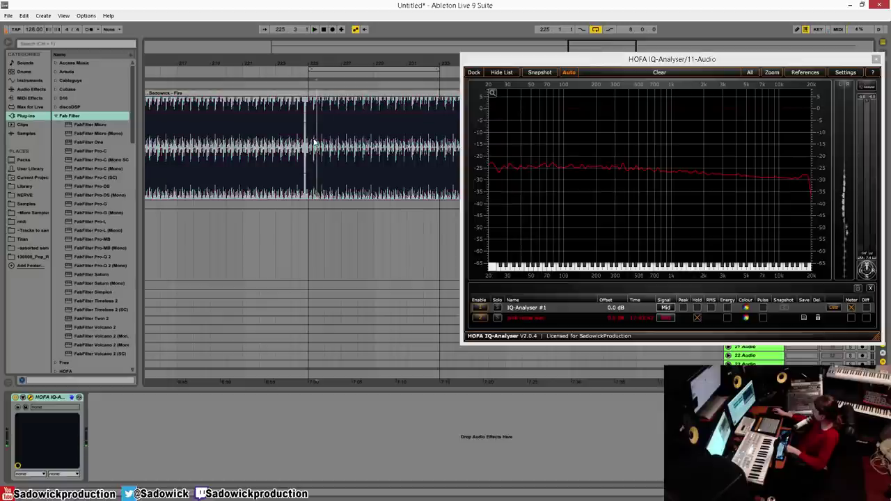
{"action": "left_click", "coordinate": [686, 310]}
{"action": "left_click", "coordinate": [698, 311]}
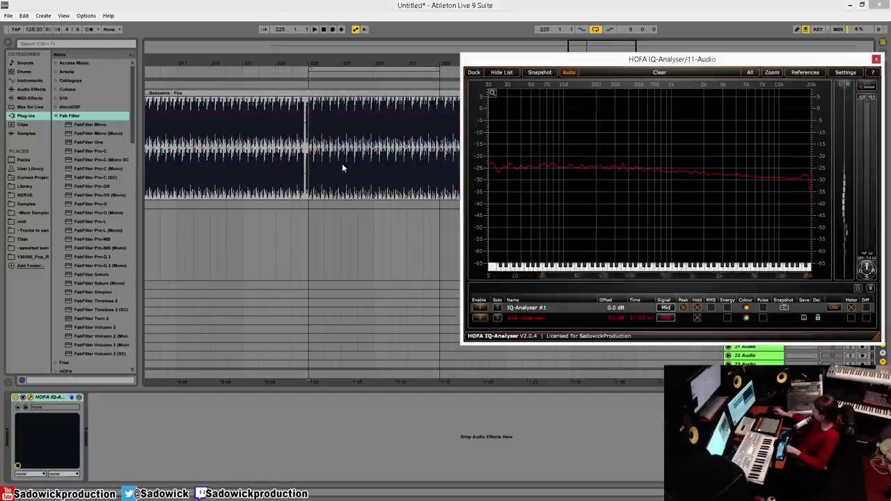
{"action": "left_click", "coordinate": [309, 130]}
{"action": "key", "text": "space"}
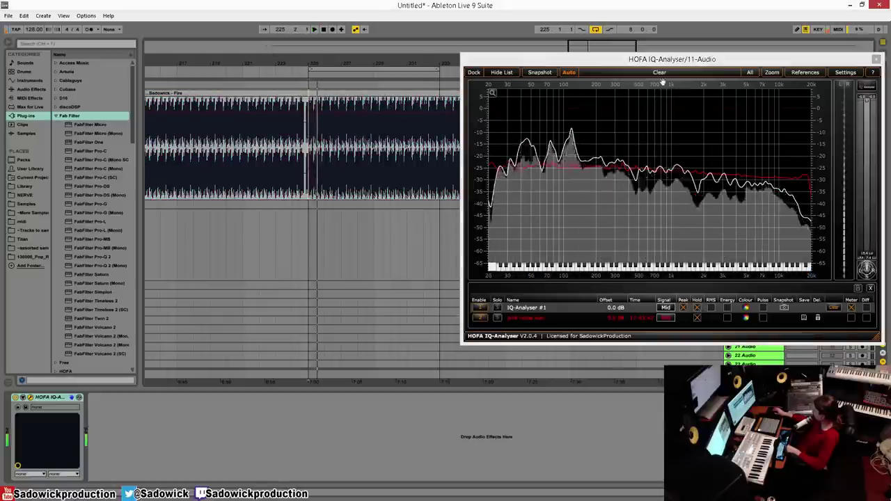
{"action": "left_click_drag", "start_coordinate": [627, 59], "coordinate": [451, 65]}
{"action": "left_click", "coordinate": [854, 99]}
{"action": "key", "text": "space"}
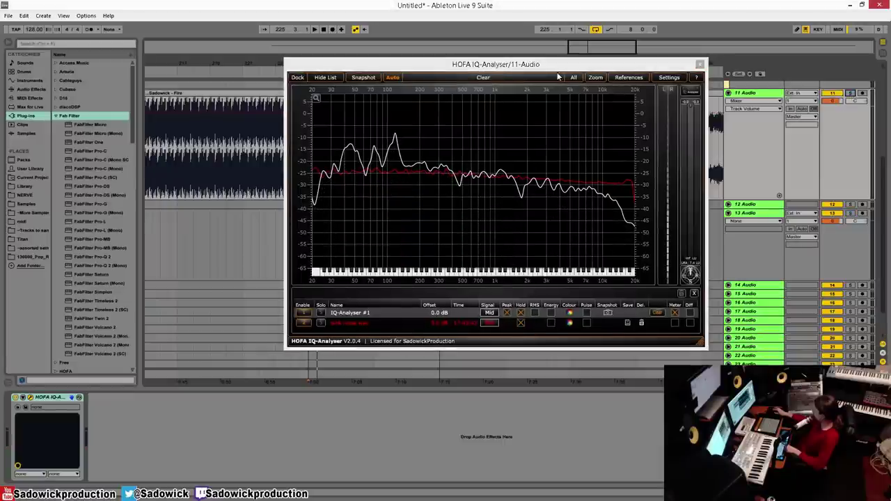
{"action": "left_click_drag", "start_coordinate": [559, 64], "coordinate": [738, 66]}
{"action": "left_click", "coordinate": [309, 109]}
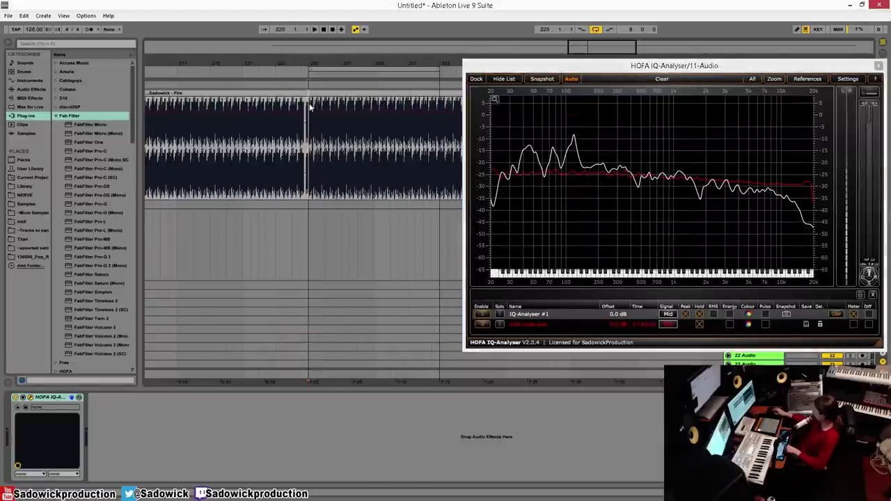
{"action": "key", "text": "space"}
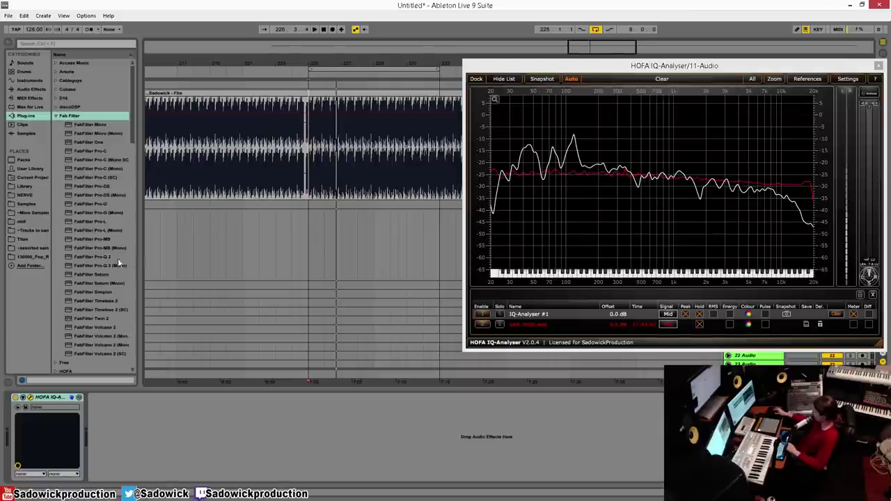
- Insert FabFilter Pro-Q 2 before HOFA IQ-Analyser and arrange both windows side by side
{"action": "left_click_drag", "start_coordinate": [99, 261], "coordinate": [28, 425]}
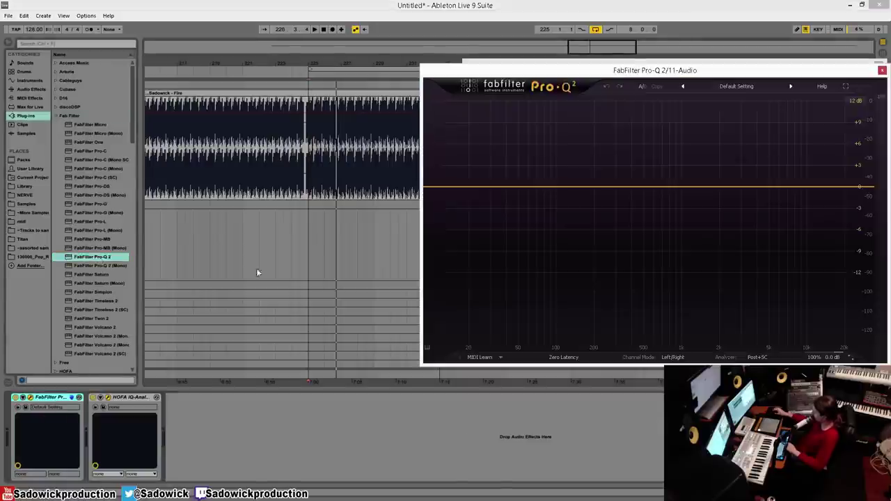
{"action": "left_click_drag", "start_coordinate": [613, 71], "coordinate": [198, 57]}
{"action": "left_click", "coordinate": [529, 67]}
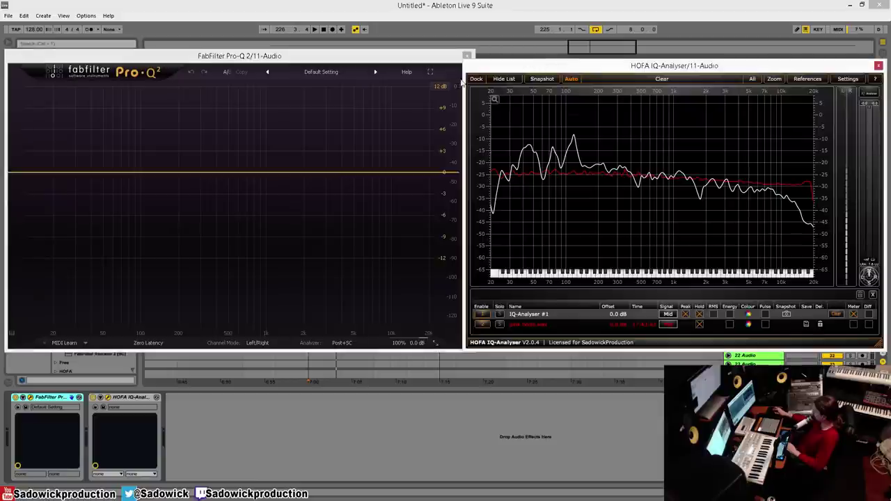
{"action": "left_click_drag", "start_coordinate": [492, 71], "coordinate": [482, 73]}
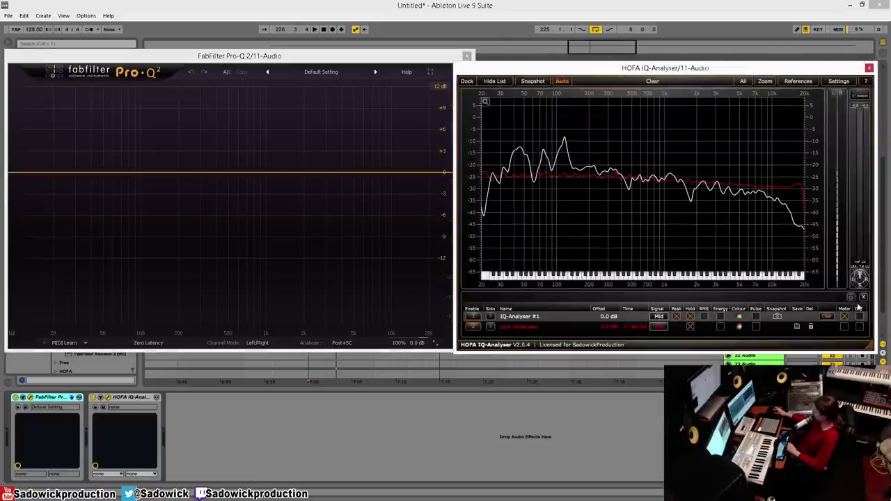
{"action": "left_click_drag", "start_coordinate": [874, 352], "coordinate": [848, 348]}
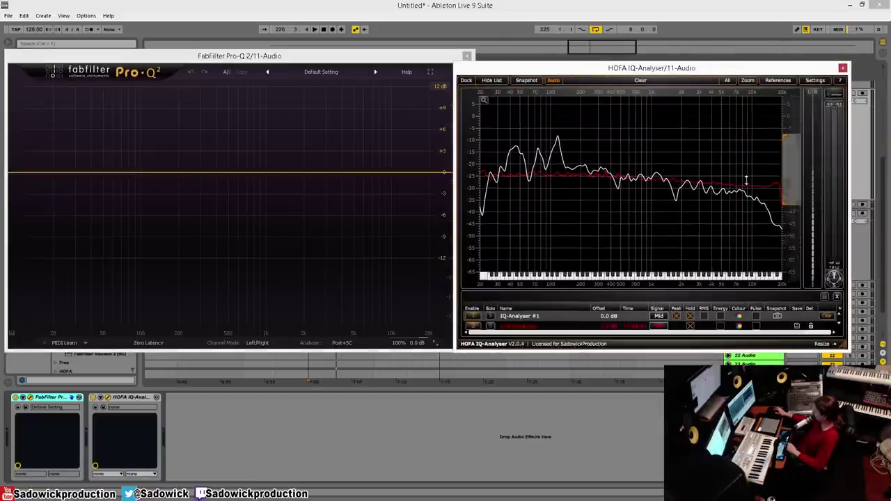
{"action": "mouse_move", "coordinate": [657, 68]}
{"action": "left_mouse_down"}
{"action": "mouse_move", "coordinate": [703, 63]}
{"action": "mouse_move", "coordinate": [648, 71]}
{"action": "left_mouse_up"}
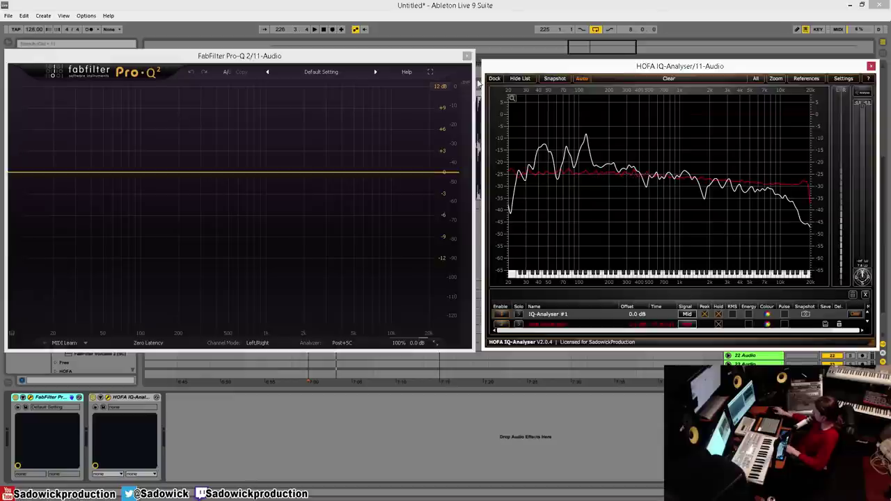
- Clear the analyser, play the track, and mark the spectrum peak with a crosshair
{"action": "left_click", "coordinate": [663, 79]}
{"action": "key", "text": "space"}
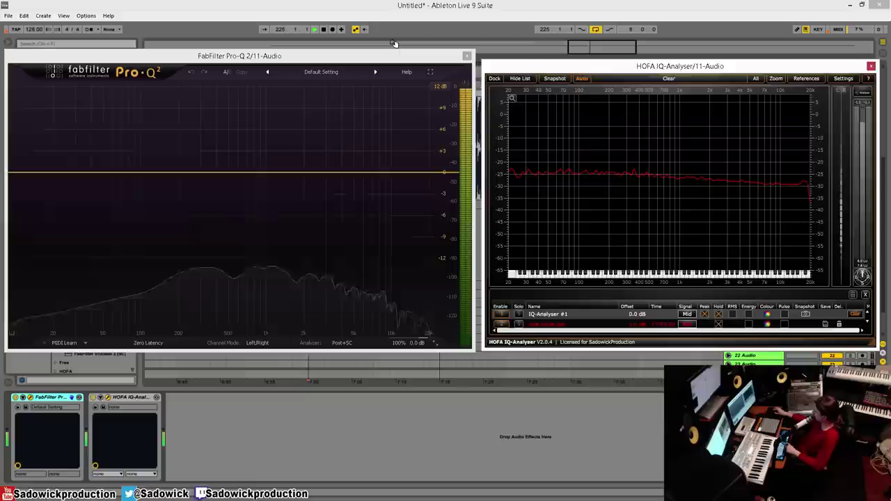
{"action": "key", "text": "space"}
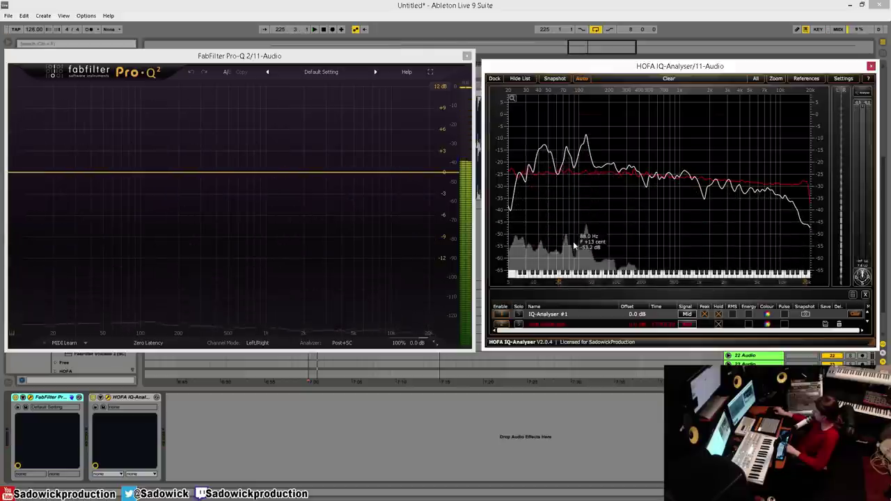
{"action": "key", "text": "space"}
{"action": "key", "text": "space"}
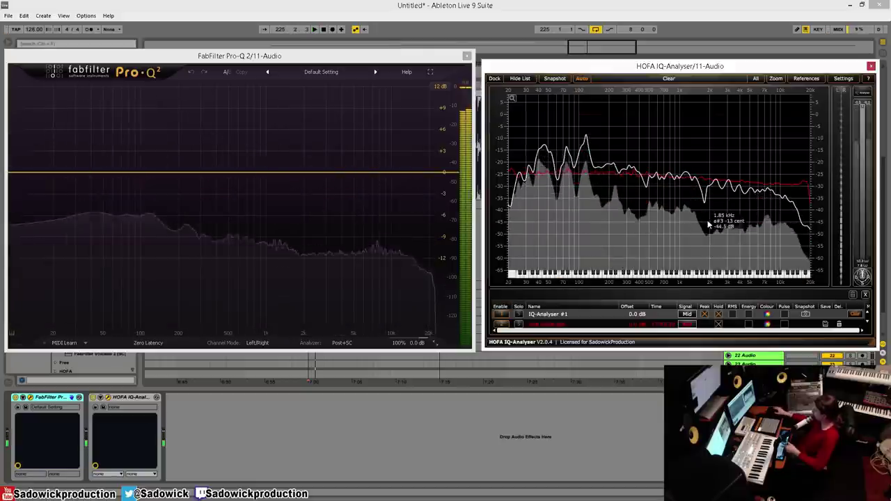
{"action": "left_click", "coordinate": [646, 141]}
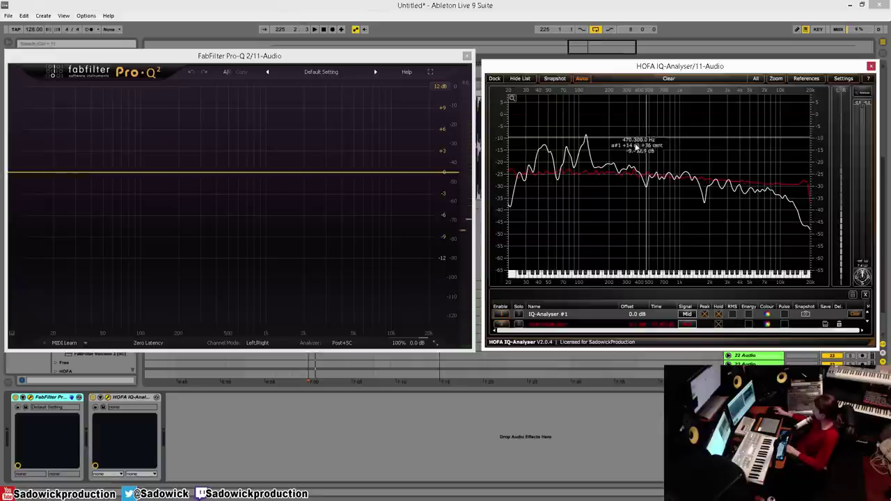
- Add a Pro-Q 2 bell band at 470 Hz
{"action": "double_click", "coordinate": [188, 174]}
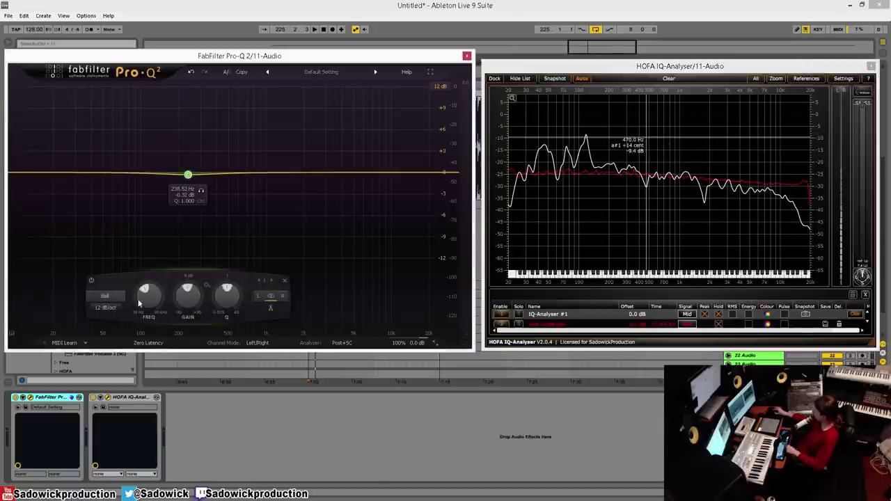
{"action": "type", "text": "470"}
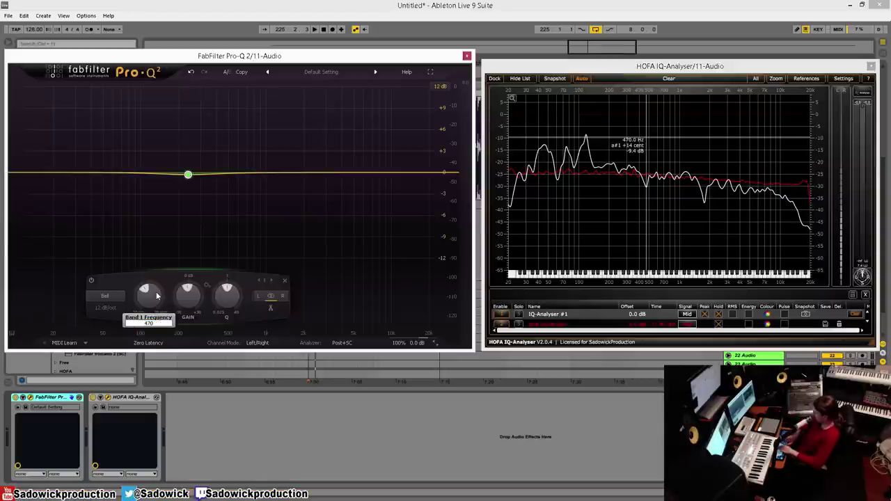
{"action": "key", "text": "Return"}
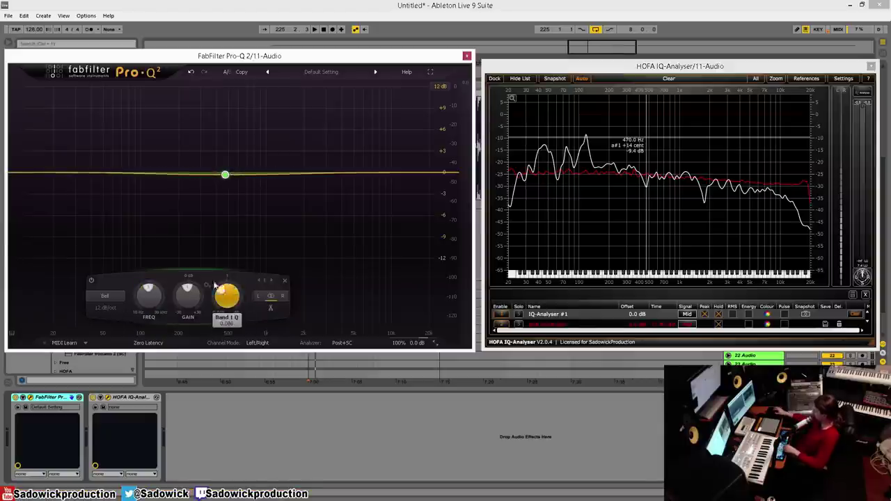
{"action": "scroll", "coordinate": [201, 291], "scroll_direction": "up", "scroll_amount": 1}
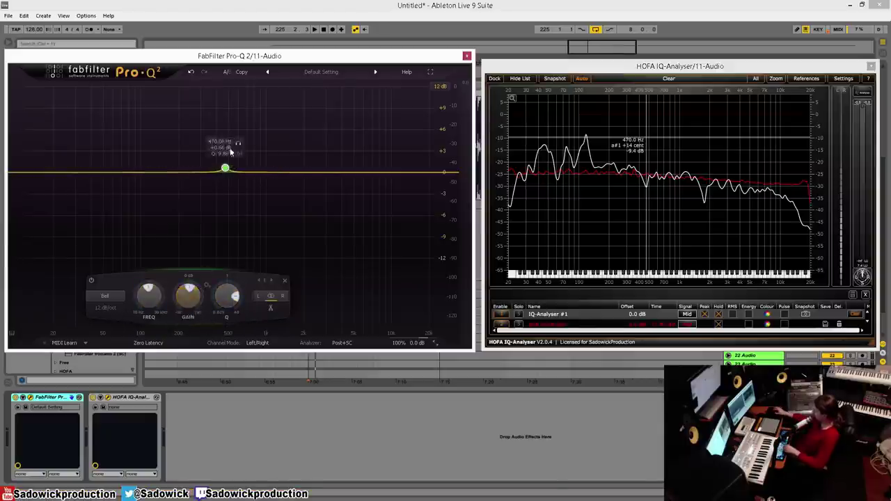
{"action": "scroll", "coordinate": [232, 296], "scroll_direction": "up", "scroll_amount": 10}
{"action": "scroll", "coordinate": [232, 296], "scroll_direction": "down", "scroll_amount": 6}
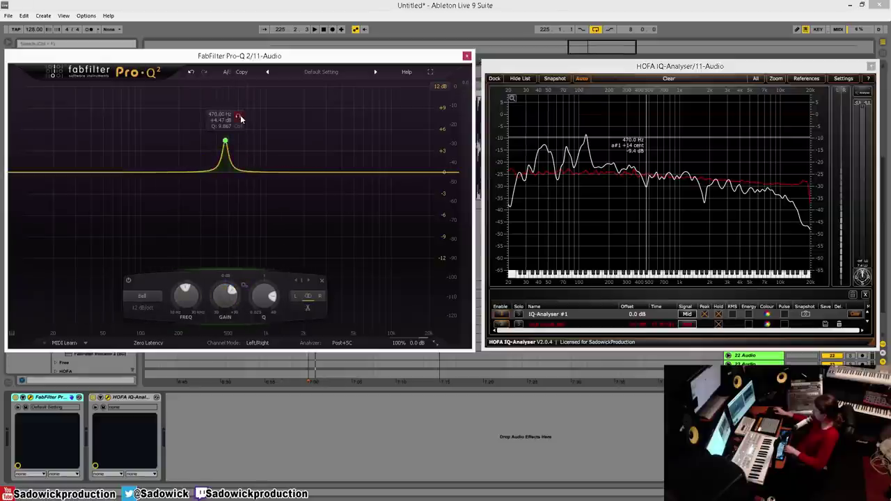
- Audition the 470 Hz band solo and lower its boost to about +2.8 dB
{"action": "left_click", "coordinate": [238, 116]}
{"action": "key", "text": "space"}
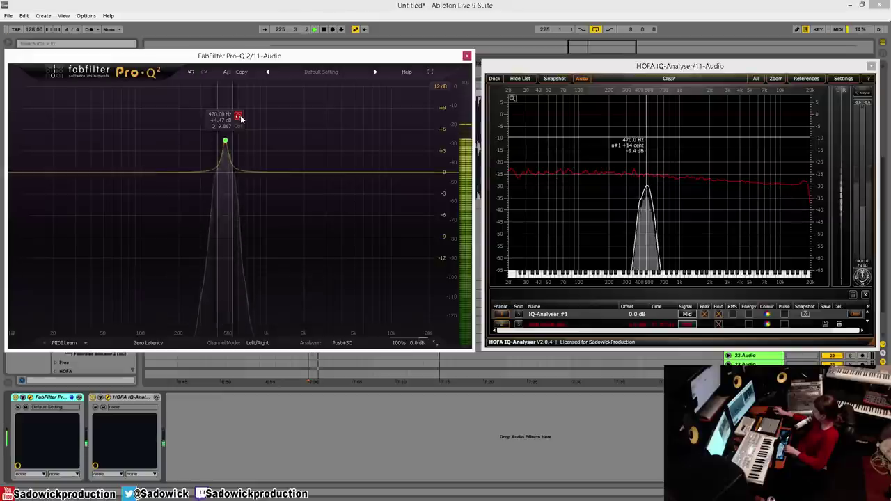
{"action": "left_click", "coordinate": [239, 116]}
{"action": "key", "text": "space"}
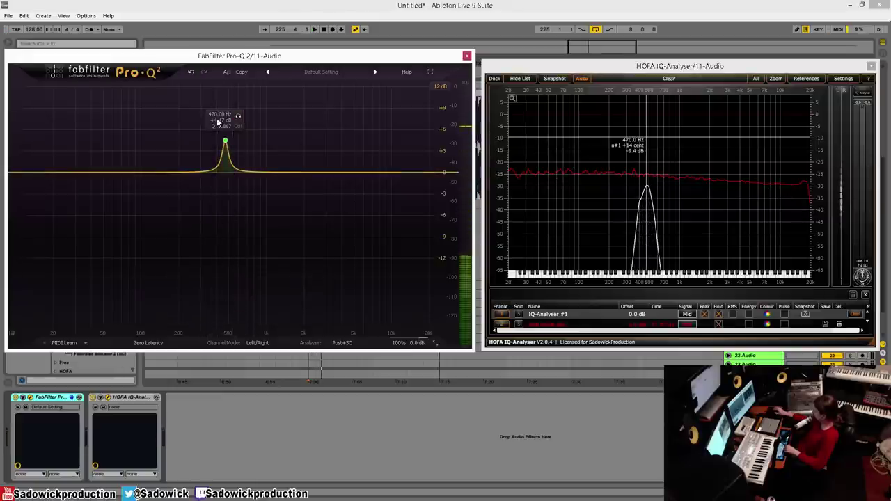
{"action": "mouse_move", "coordinate": [228, 143]}
{"action": "left_mouse_down"}
{"action": "mouse_move", "coordinate": [225, 153]}
{"action": "mouse_move", "coordinate": [226, 136]}
{"action": "left_mouse_up"}
{"action": "key", "text": "space"}
{"action": "key", "text": "space"}
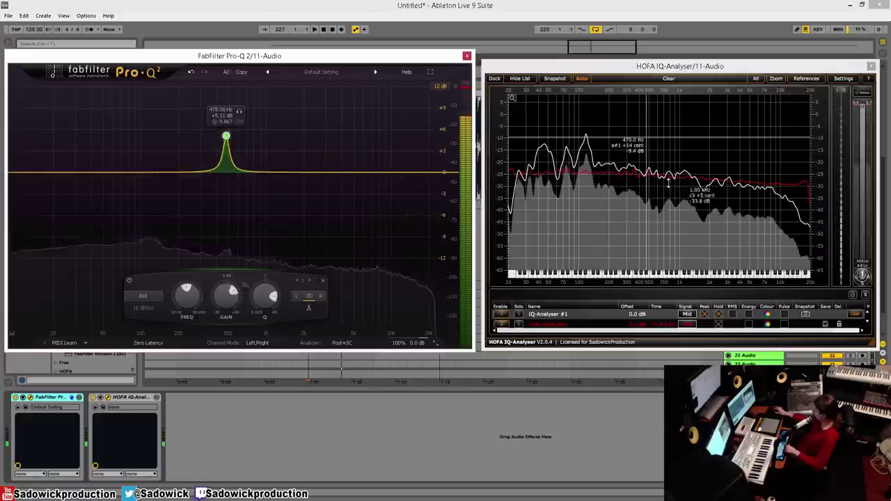
- Zoom the analyser to 300 Hz–1 kHz and set the band to Q 6.5, +1.3 dB
{"action": "left_click_drag", "start_coordinate": [612, 154], "coordinate": [682, 197]}
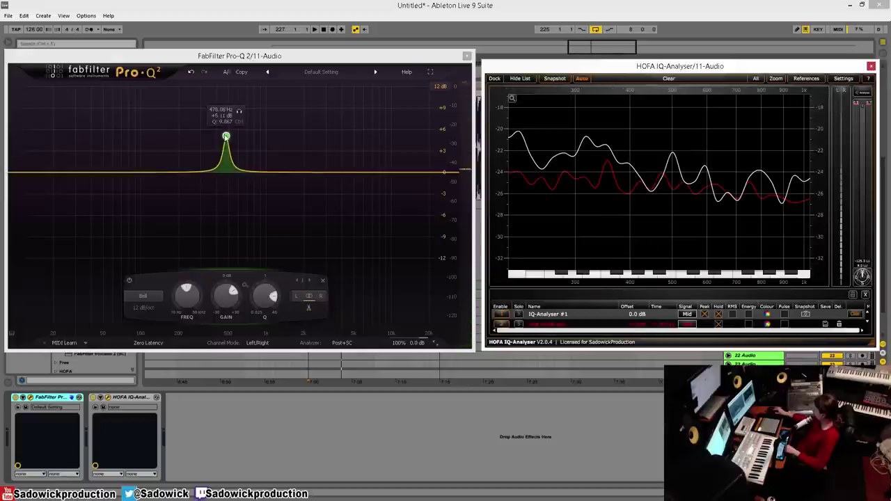
{"action": "key", "text": "space"}
{"action": "left_click_drag", "start_coordinate": [241, 111], "coordinate": [239, 113]}
{"action": "left_click_drag", "start_coordinate": [265, 302], "coordinate": [267, 307]}
{"action": "left_click_drag", "start_coordinate": [227, 284], "coordinate": [226, 285]}
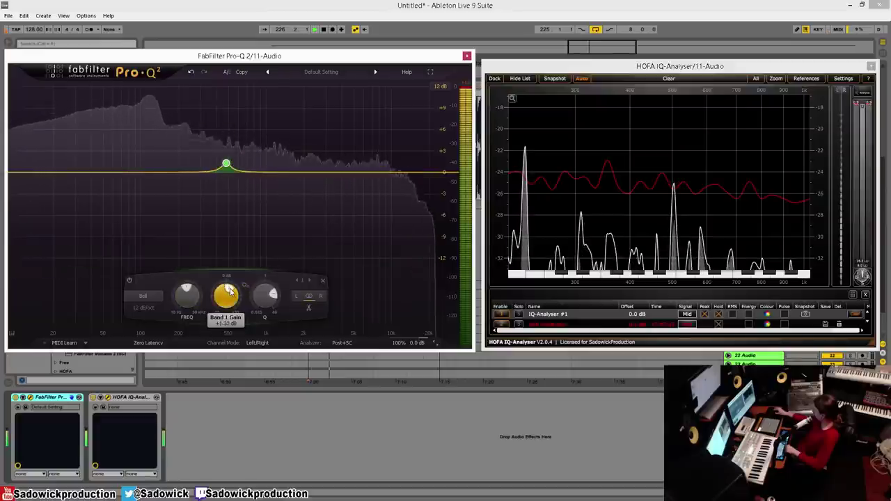
- Return the analyser to full range at -5 to -55 dB and raise band 1 to about +3.5 dB
{"action": "left_click", "coordinate": [511, 113]}
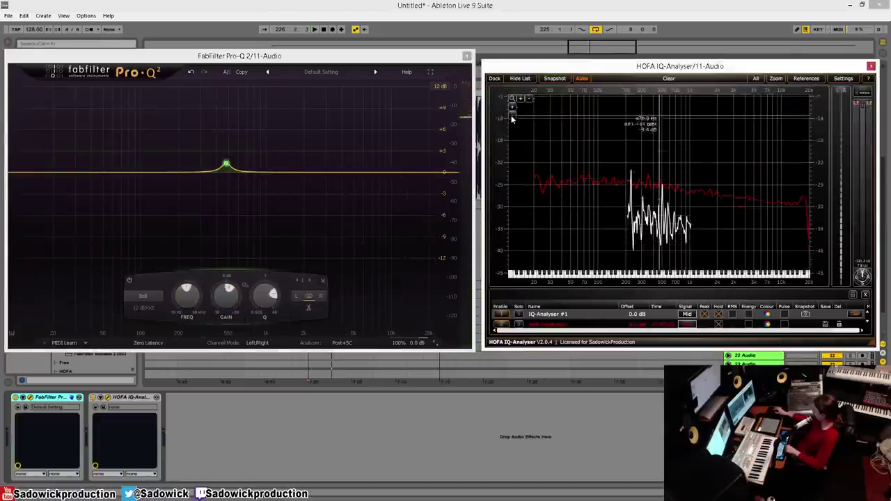
{"action": "key", "text": "space"}
{"action": "key", "text": "space"}
{"action": "left_click_drag", "start_coordinate": [817, 121], "coordinate": [817, 150]}
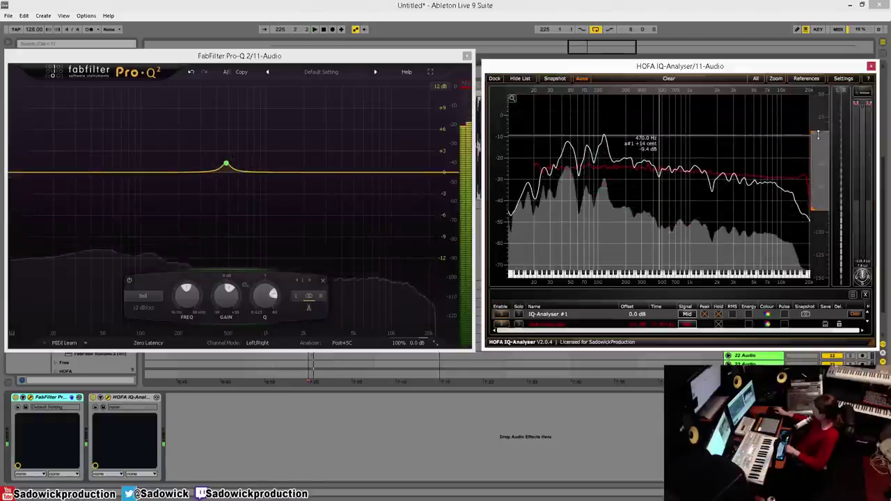
{"action": "key", "text": "space"}
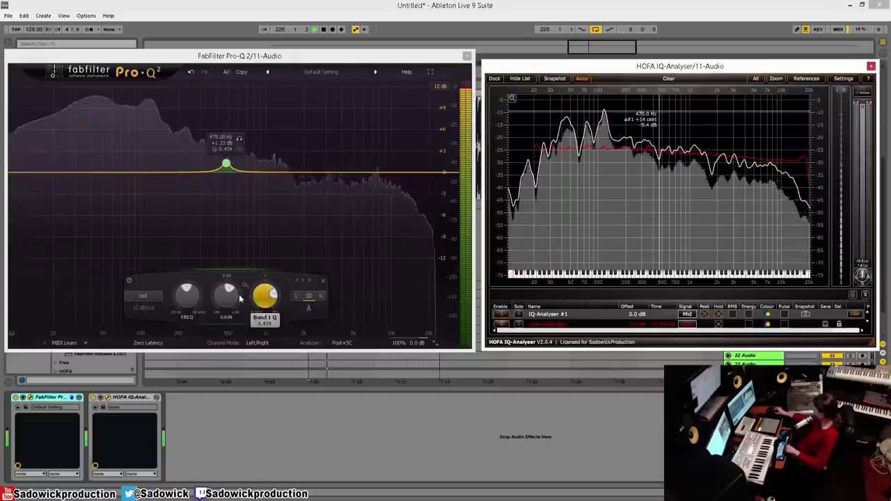
{"action": "left_click_drag", "start_coordinate": [229, 297], "coordinate": [237, 292]}
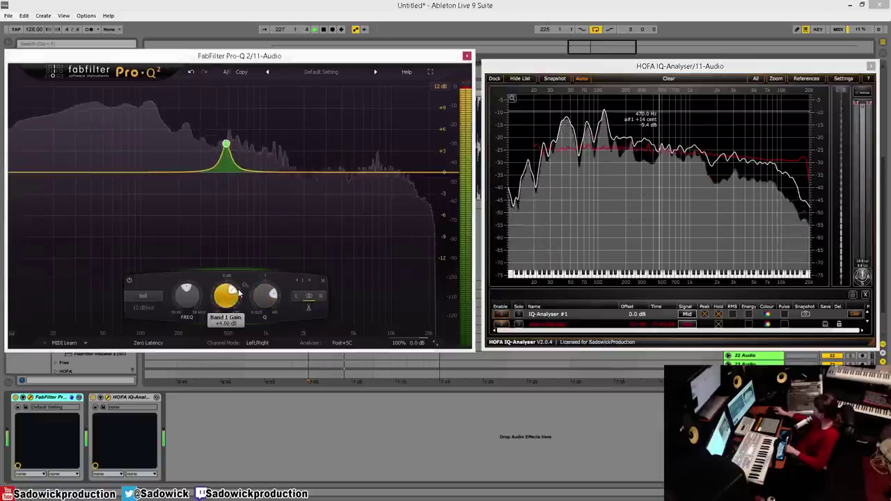
{"action": "key", "text": "space"}
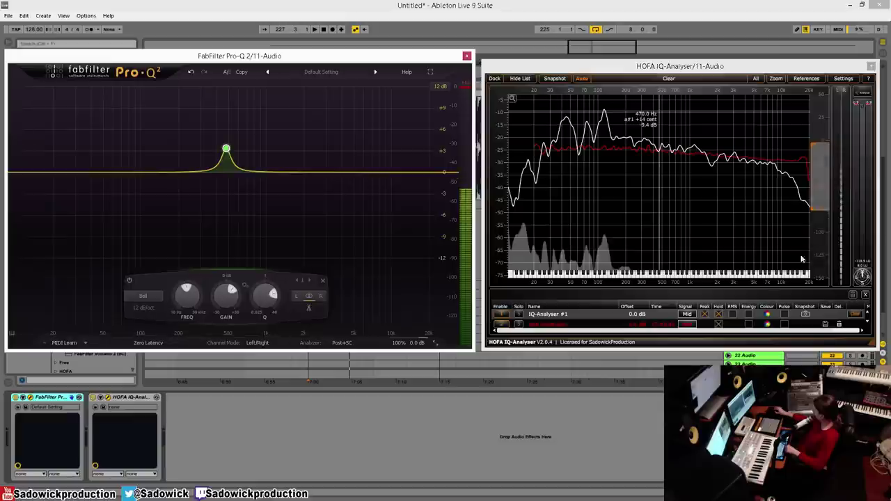
{"action": "left_click", "coordinate": [818, 208]}
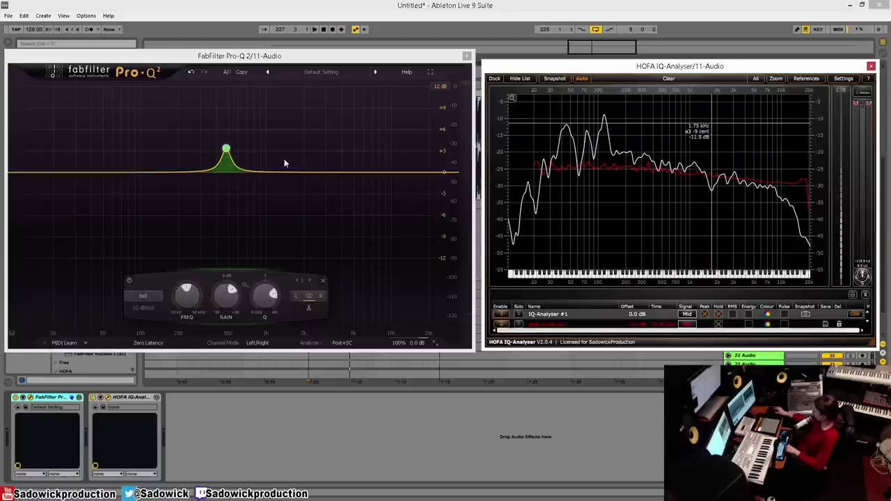
- Add band 2 at 1.75 kHz and scroll its Q and gain to a narrow +5 dB boost
{"action": "left_click", "coordinate": [303, 173]}
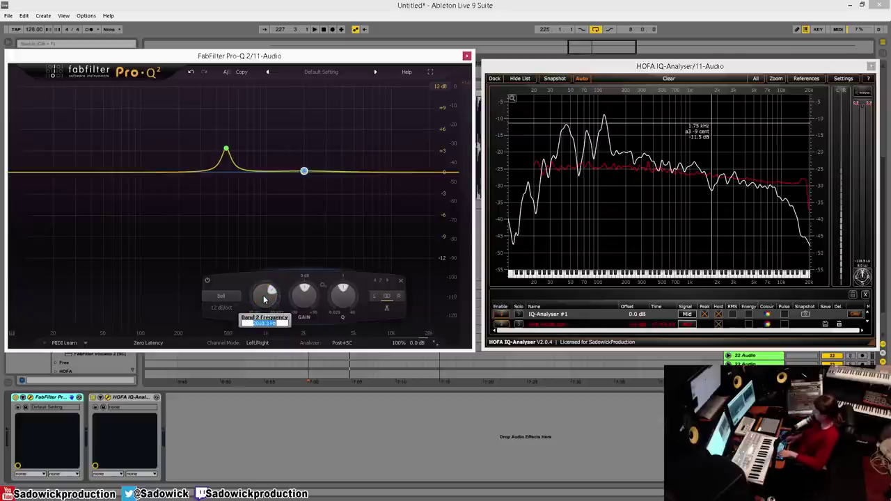
{"action": "type", "text": "1.7"}
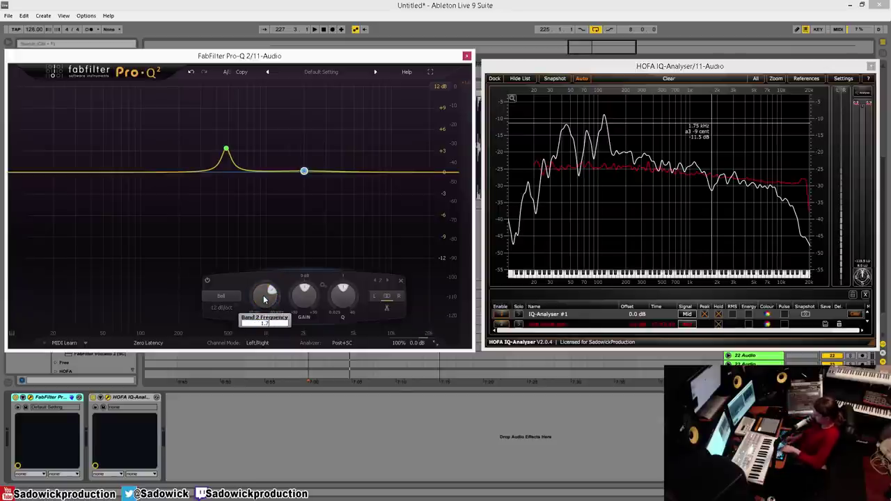
{"action": "type", "text": "5"}
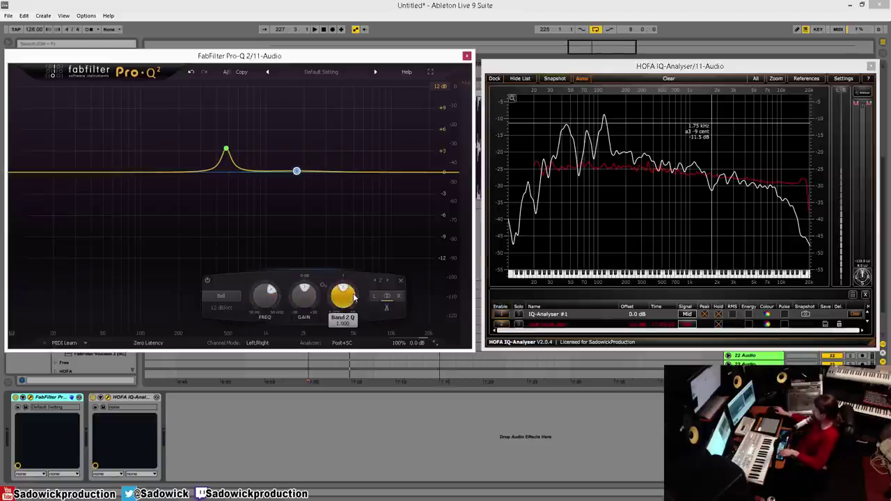
{"action": "key", "text": "space"}
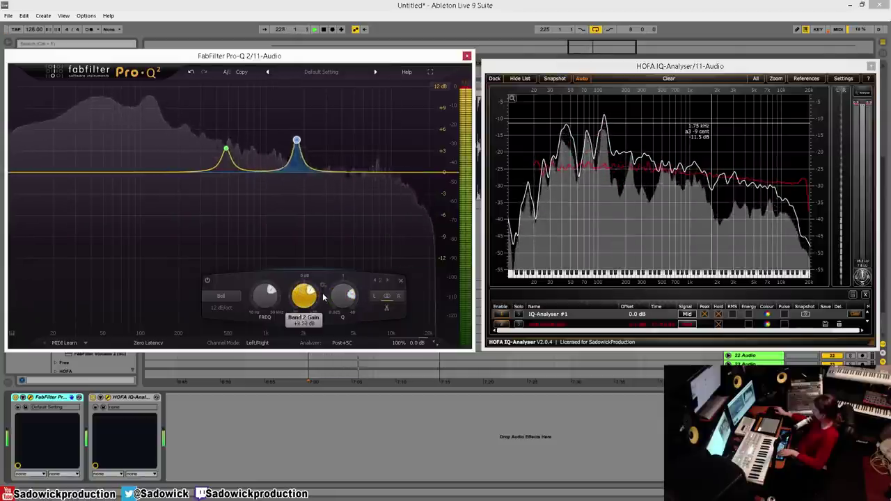
{"action": "scroll", "coordinate": [322, 298], "scroll_direction": "up", "scroll_amount": 2}
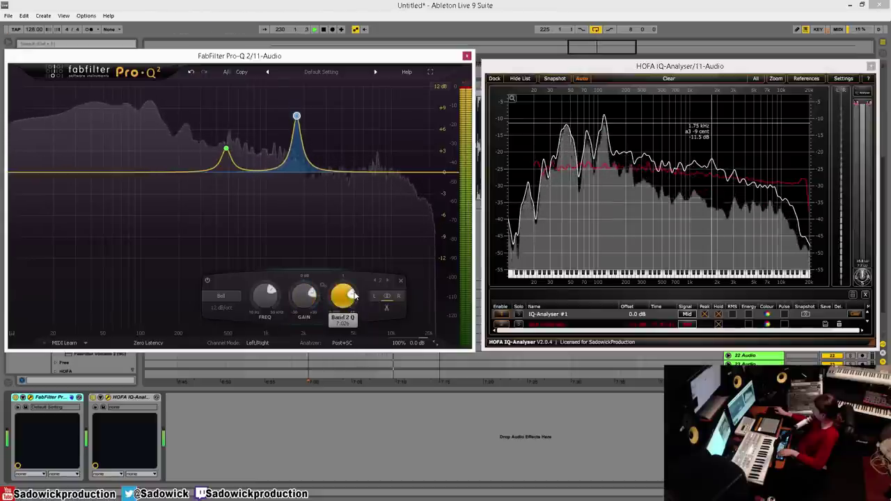
{"action": "scroll", "coordinate": [306, 296], "scroll_direction": "down", "scroll_amount": 8}
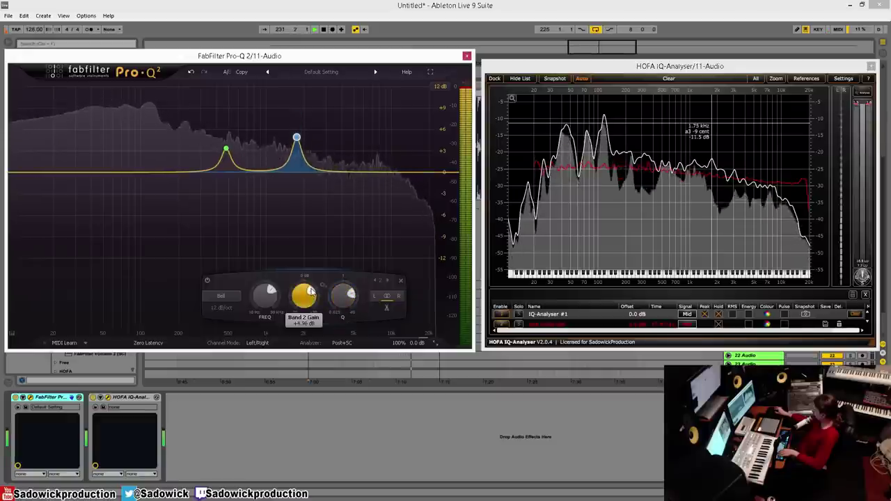
{"action": "scroll", "coordinate": [311, 291], "scroll_direction": "up", "scroll_amount": 2}
{"action": "scroll", "coordinate": [312, 291], "scroll_direction": "down", "scroll_amount": 4}
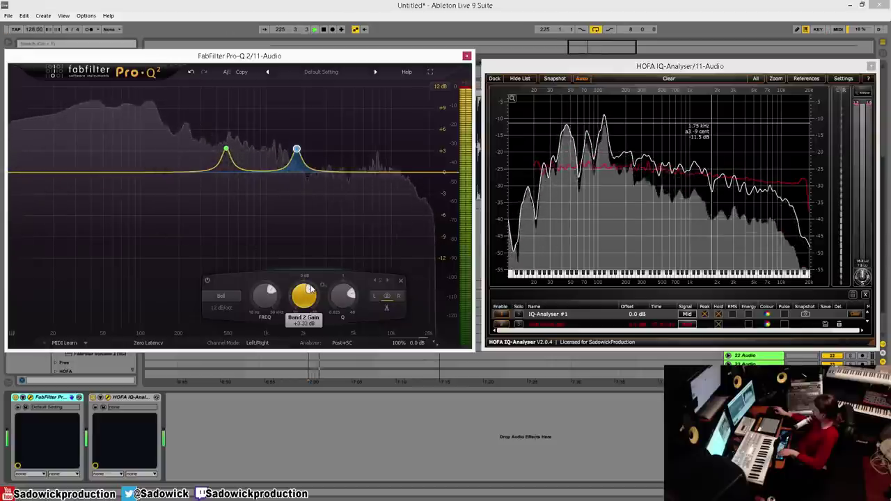
{"action": "scroll", "coordinate": [311, 291], "scroll_direction": "up", "scroll_amount": 3}
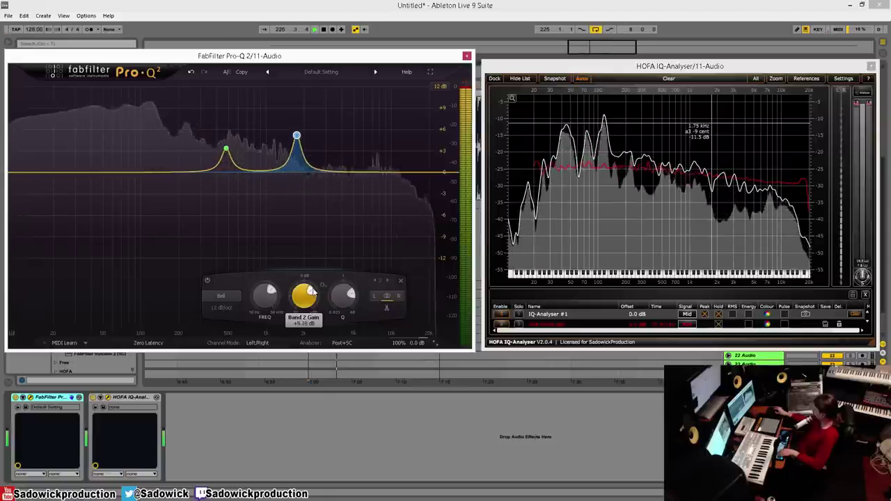
{"action": "scroll", "coordinate": [311, 291], "scroll_direction": "up", "scroll_amount": 2}
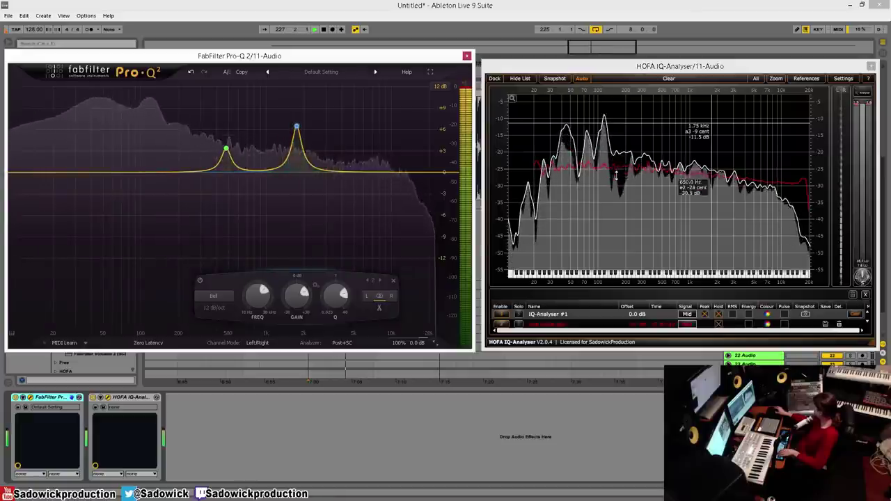
- Mark the low peak near 92 Hz and add a third band at 62 Hz
{"action": "key", "text": "space"}
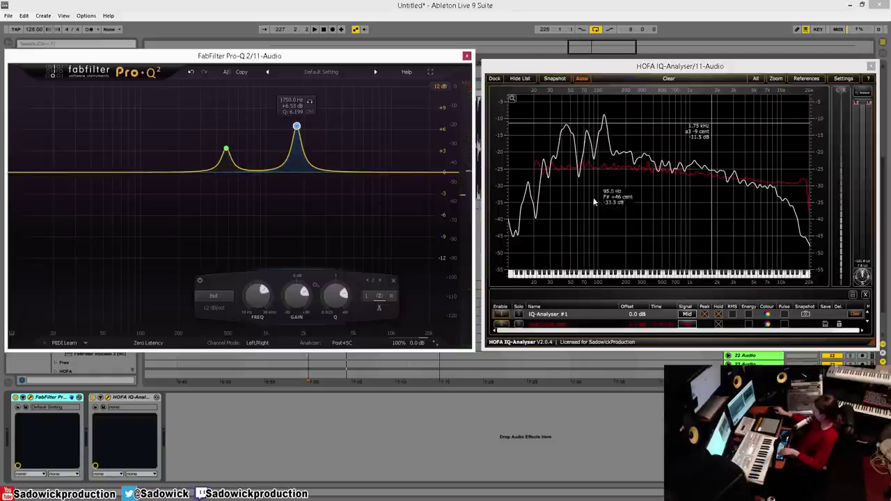
{"action": "left_click", "coordinate": [580, 103]}
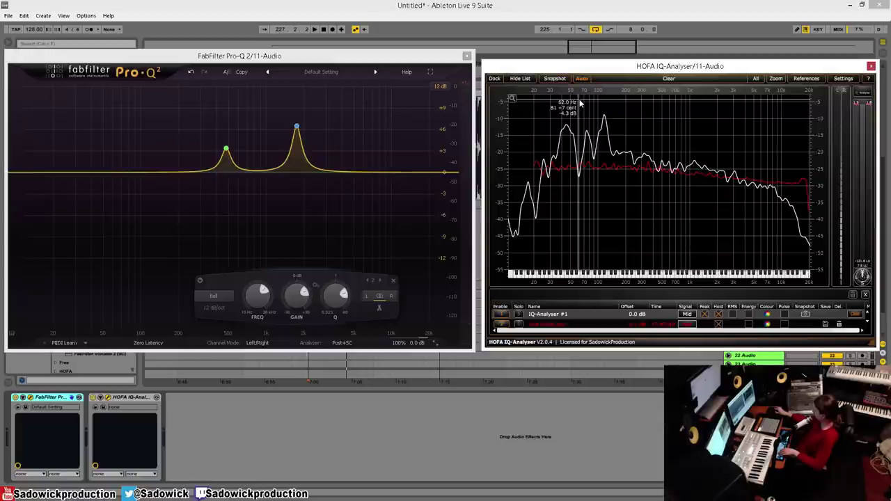
{"action": "left_click", "coordinate": [140, 173]}
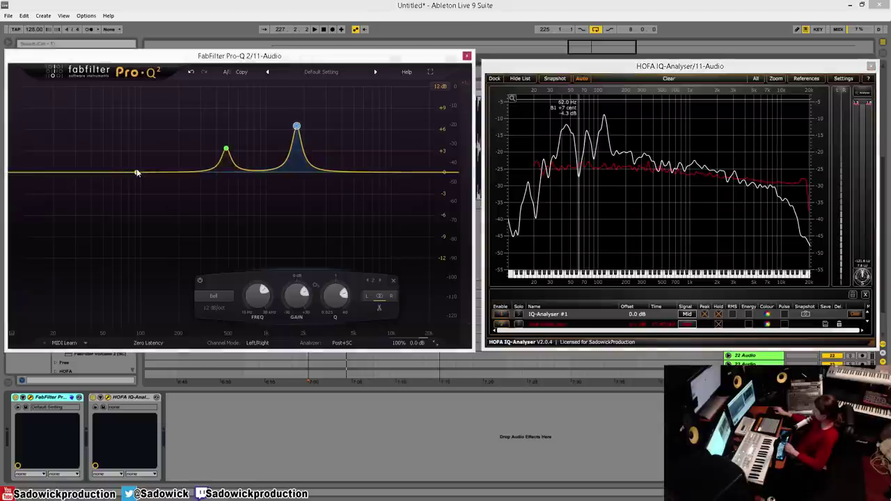
{"action": "double_click", "coordinate": [103, 296]}
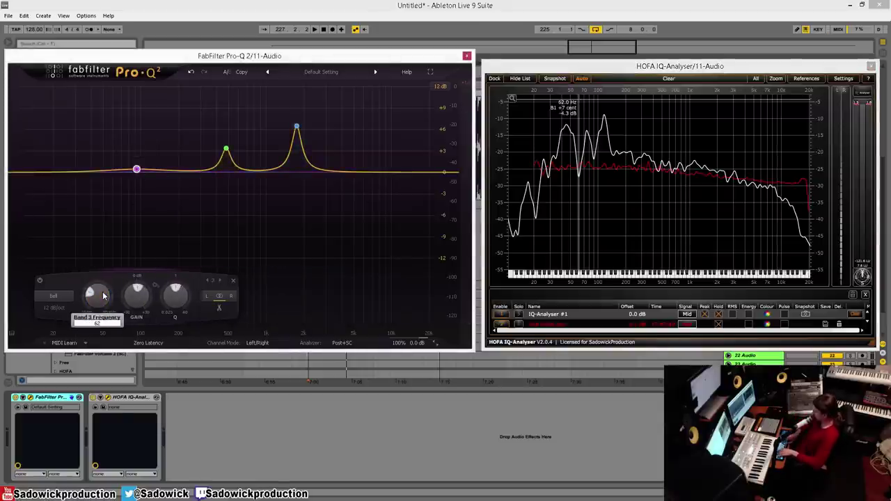
{"action": "type", "text": "62"}
{"action": "key", "text": "Return"}
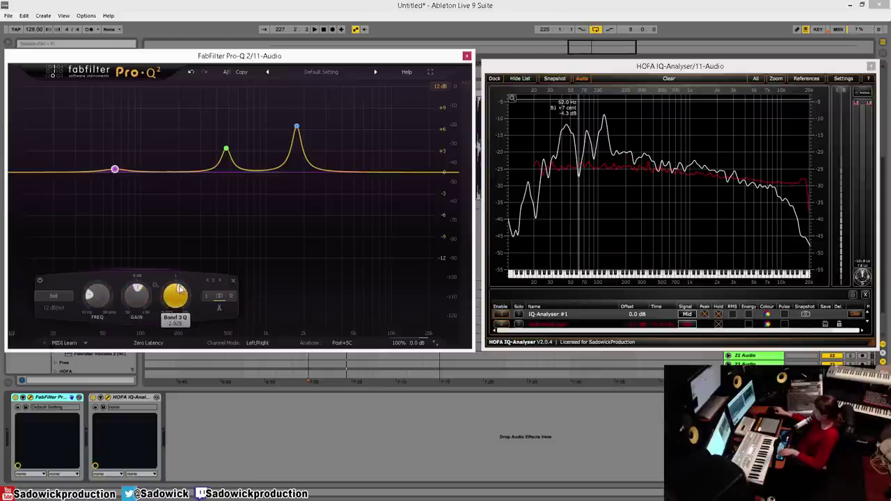
- Boost the 62 Hz band to about +2.7 dB while listening to playback
{"action": "key", "text": "space"}
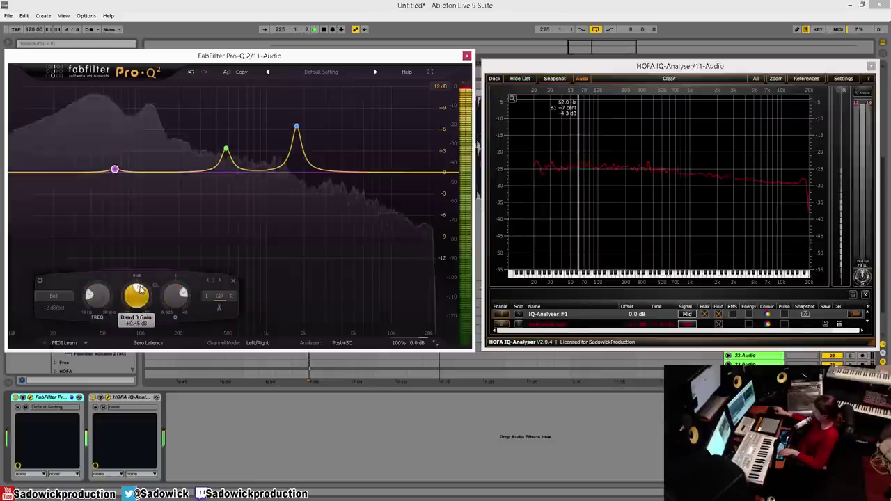
{"action": "scroll", "coordinate": [141, 291], "scroll_direction": "up", "scroll_amount": 5}
{"action": "scroll", "coordinate": [146, 291], "scroll_direction": "up", "scroll_amount": 1}
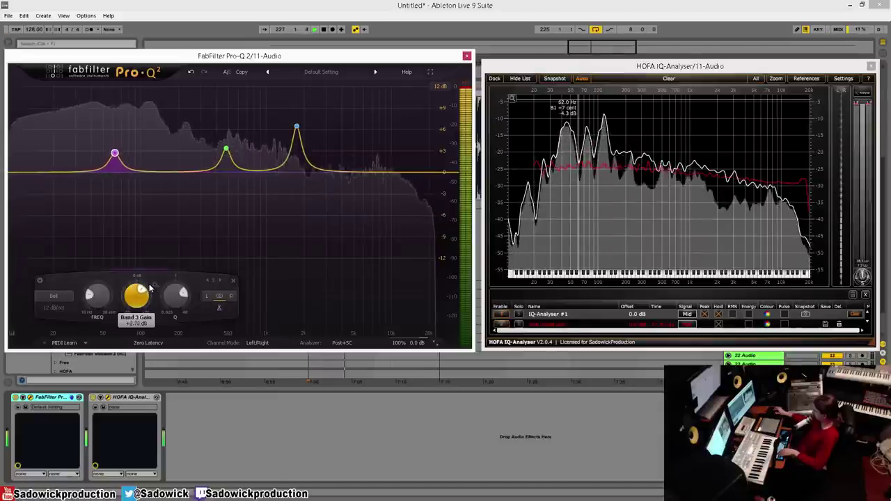
{"action": "scroll", "coordinate": [150, 289], "scroll_direction": "down", "scroll_amount": 2}
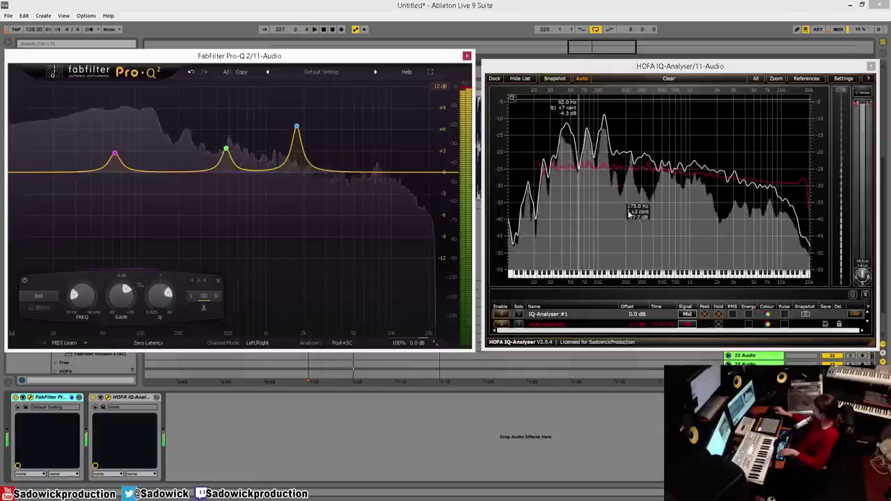
{"action": "key", "text": "space"}
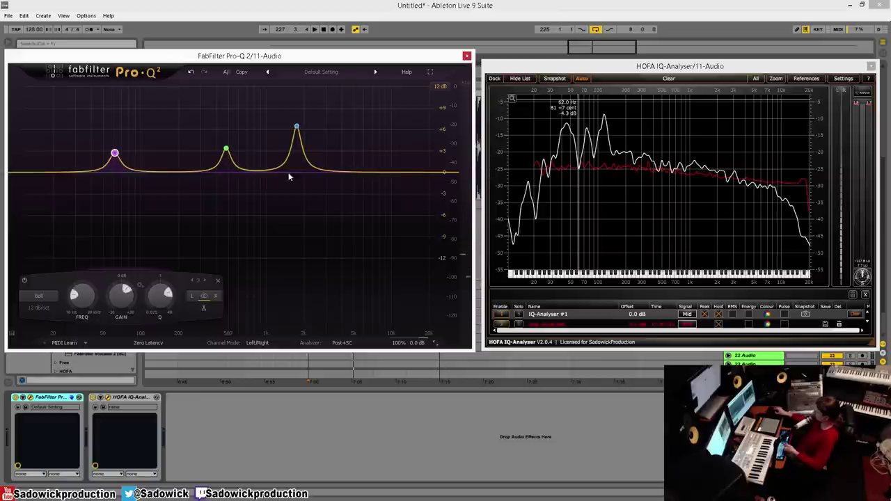
- Insert a second Pro-Q 2 beside the HOFA analyser and start its first band near 1.15 kHz
{"action": "left_click", "coordinate": [466, 57]}
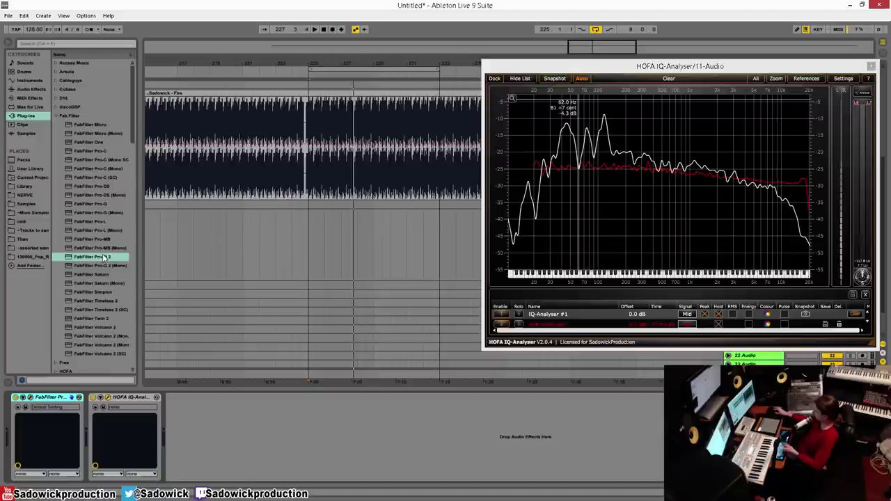
{"action": "left_click_drag", "start_coordinate": [104, 259], "coordinate": [49, 410]}
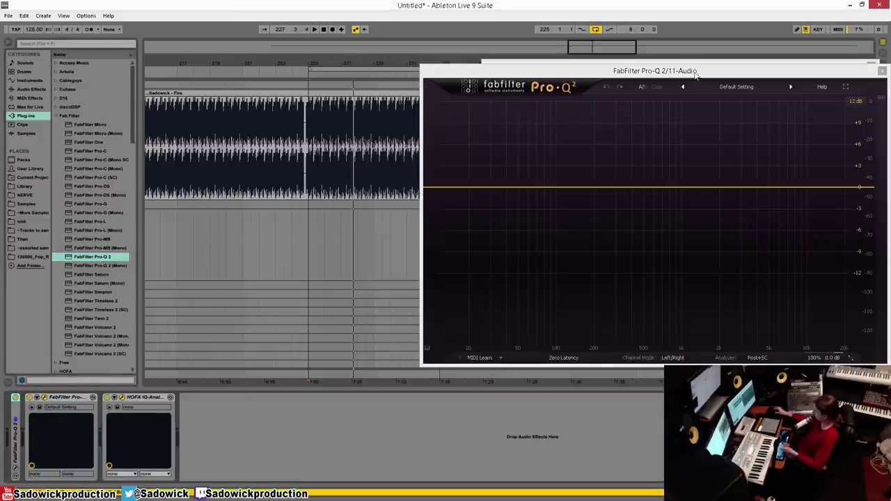
{"action": "left_click_drag", "start_coordinate": [695, 71], "coordinate": [277, 66]}
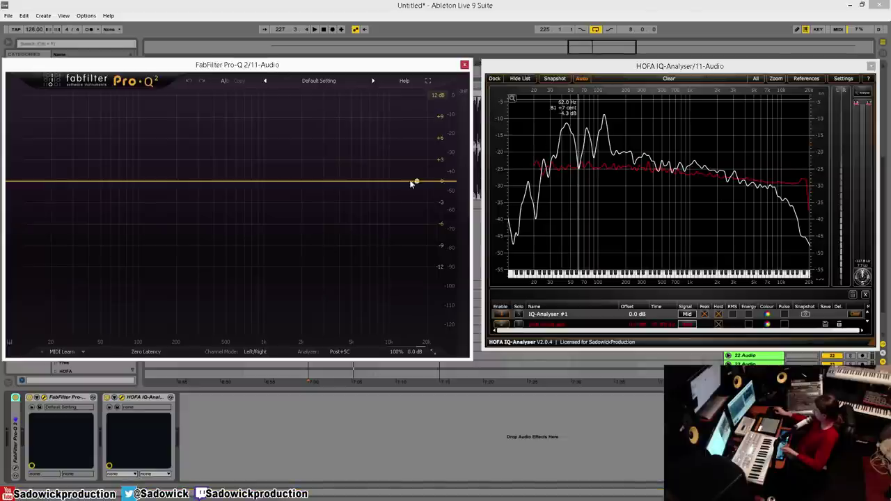
{"action": "left_click", "coordinate": [695, 120]}
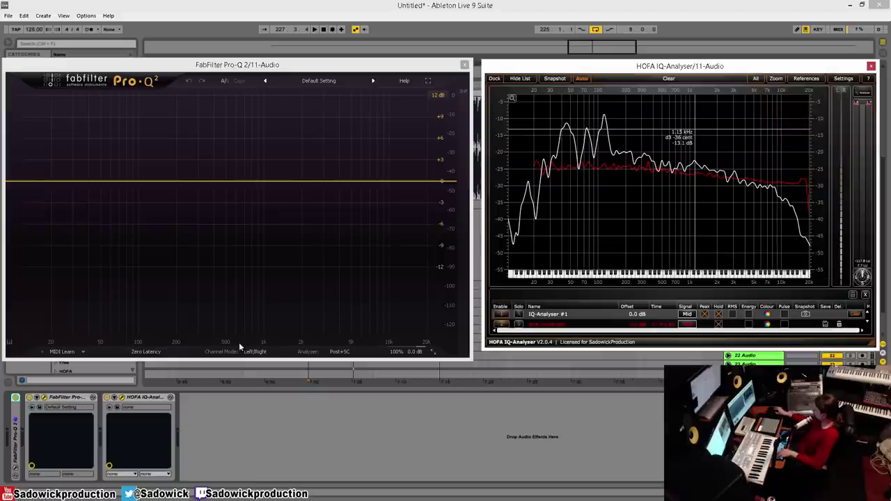
{"action": "left_click", "coordinate": [238, 183]}
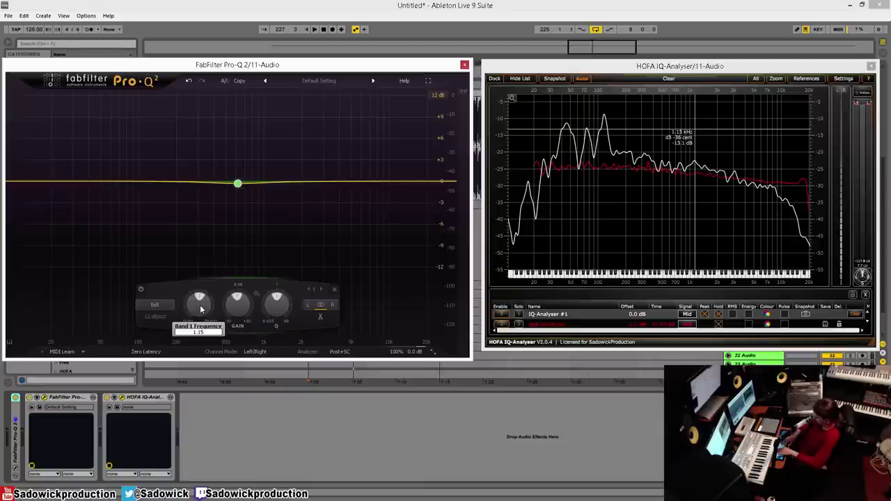
- Cut band 1 at 1150 Hz by about 3.7 dB and add a +1.43 dB bell at 2080 Hz
{"action": "key", "text": "Return"}
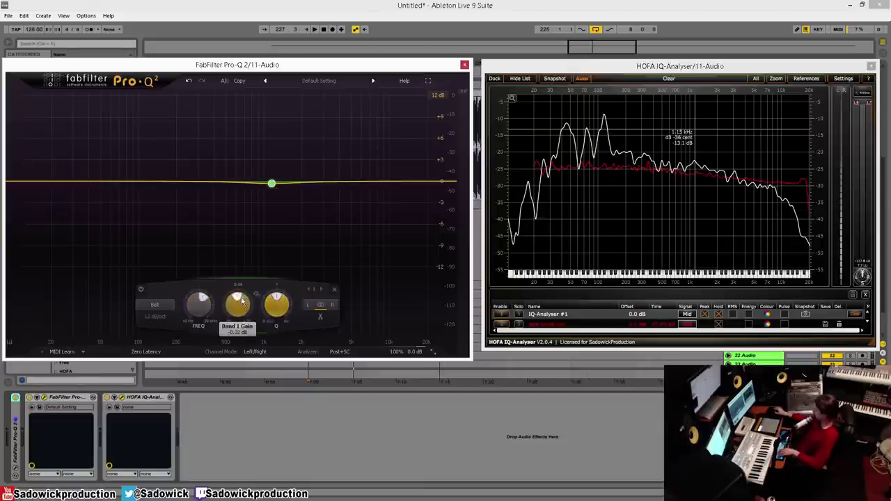
{"action": "mouse_move", "coordinate": [237, 301]}
{"action": "left_mouse_down"}
{"action": "mouse_move", "coordinate": [235, 291]}
{"action": "mouse_move", "coordinate": [235, 302]}
{"action": "mouse_move", "coordinate": [281, 299]}
{"action": "mouse_move", "coordinate": [238, 301]}
{"action": "left_mouse_up"}
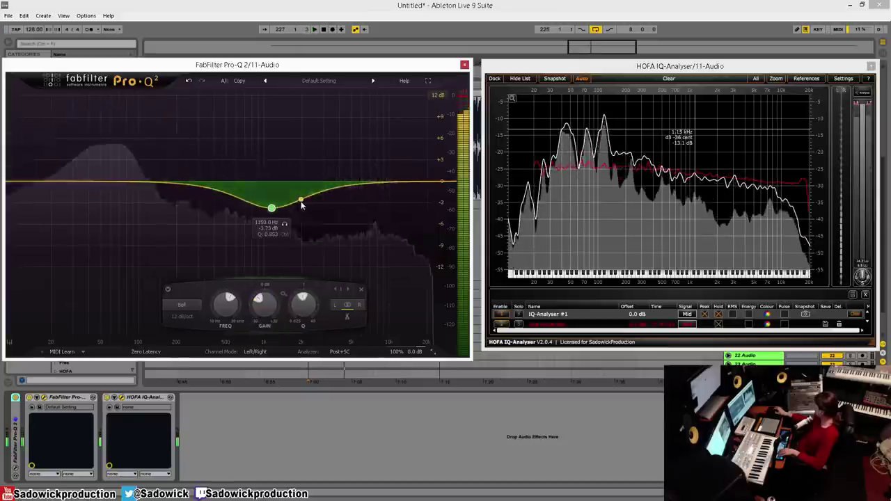
{"action": "double_click", "coordinate": [303, 174]}
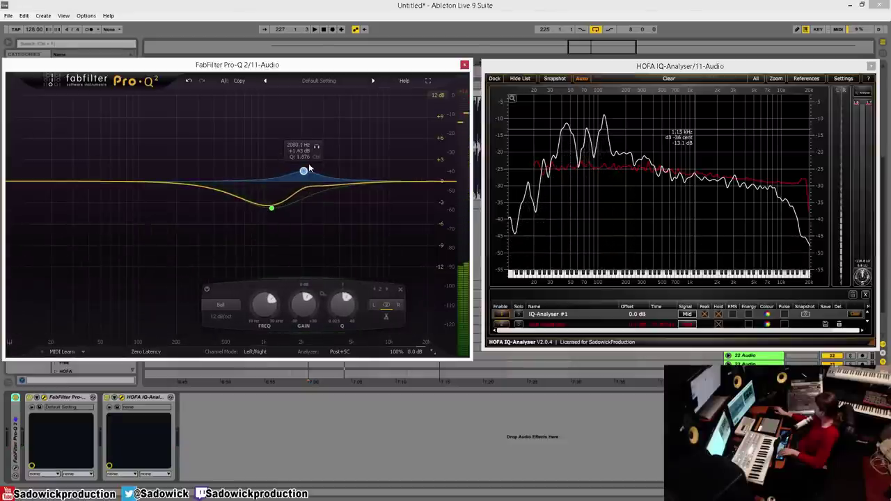
{"action": "key", "text": "space"}
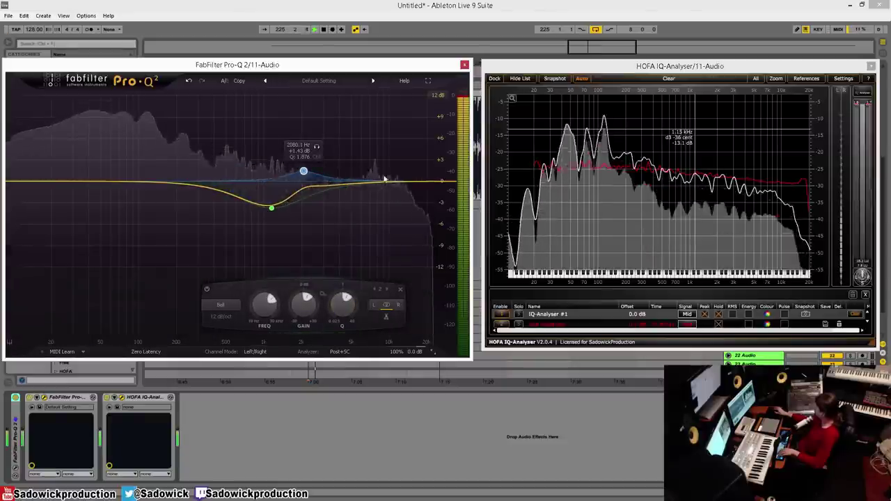
{"action": "left_click", "coordinate": [714, 126]}
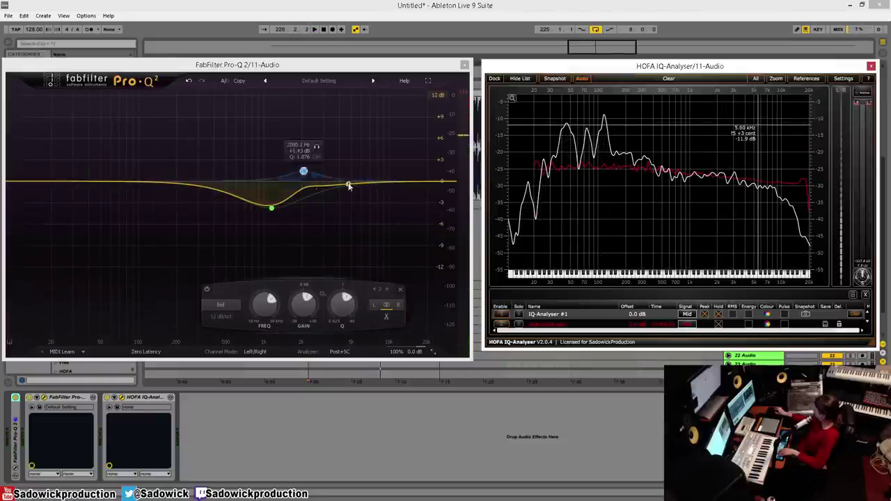
- Create band 3 as a broad +1.41 dB bell at 5600 Hz, Q 1.0, checking it during playback
{"action": "left_click_drag", "start_coordinate": [349, 187], "coordinate": [358, 186]}
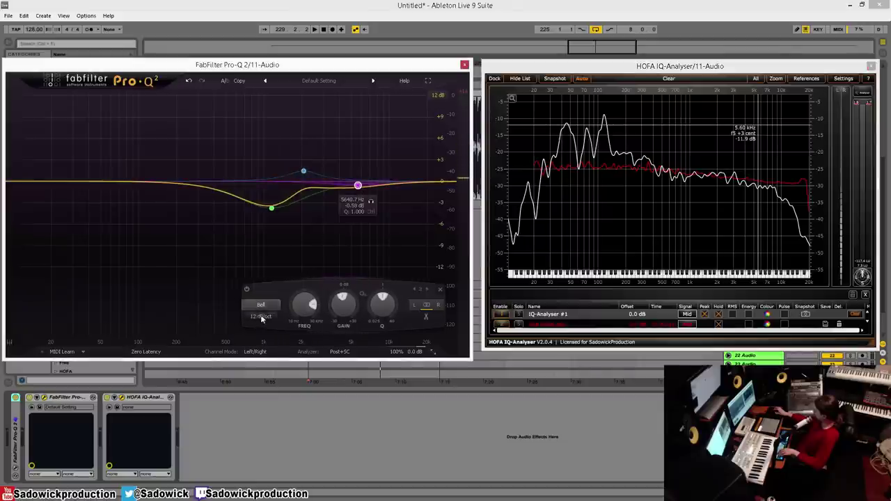
{"action": "double_click", "coordinate": [303, 306]}
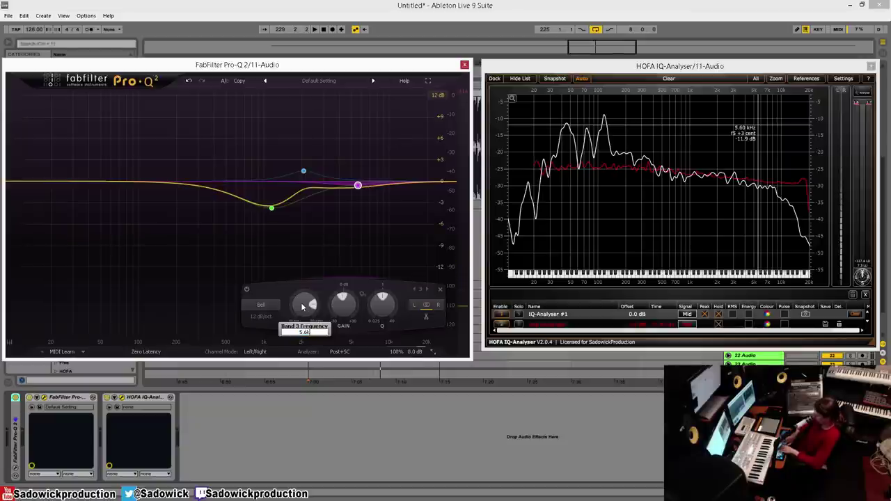
{"action": "key", "text": "Return"}
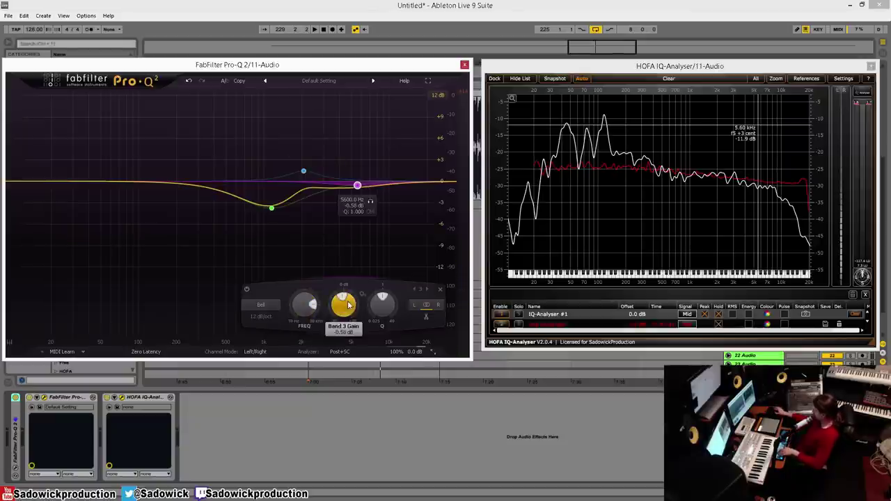
{"action": "scroll", "coordinate": [342, 301], "scroll_direction": "up", "scroll_amount": 5}
{"action": "scroll", "coordinate": [345, 301], "scroll_direction": "down", "scroll_amount": 3}
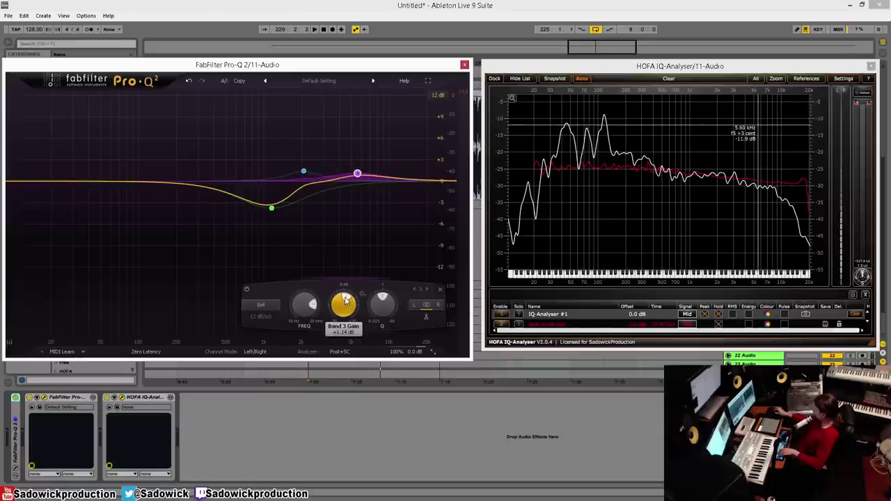
{"action": "key", "text": "space"}
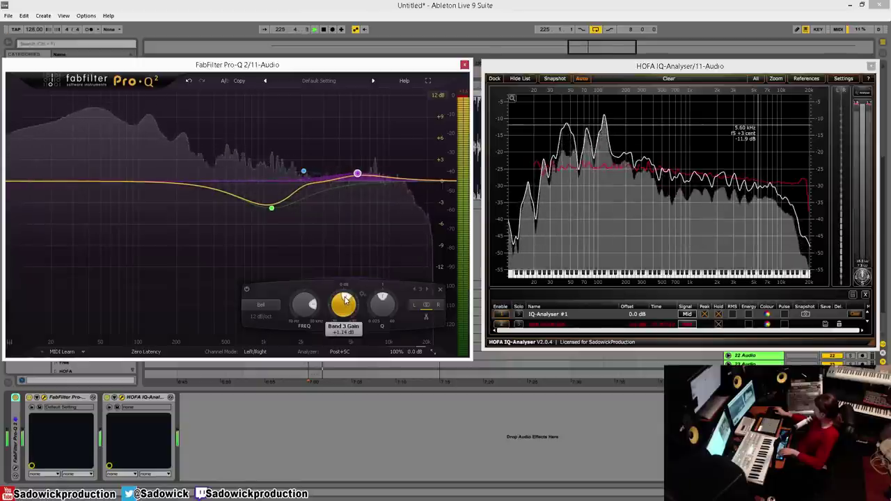
{"action": "scroll", "coordinate": [346, 299], "scroll_direction": "up", "scroll_amount": 2}
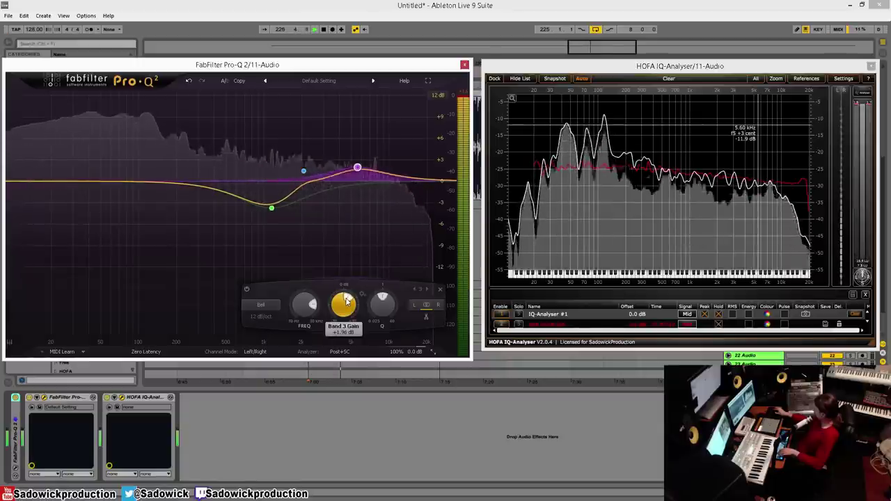
{"action": "scroll", "coordinate": [346, 299], "scroll_direction": "up", "scroll_amount": 3}
{"action": "scroll", "coordinate": [346, 298], "scroll_direction": "down", "scroll_amount": 4}
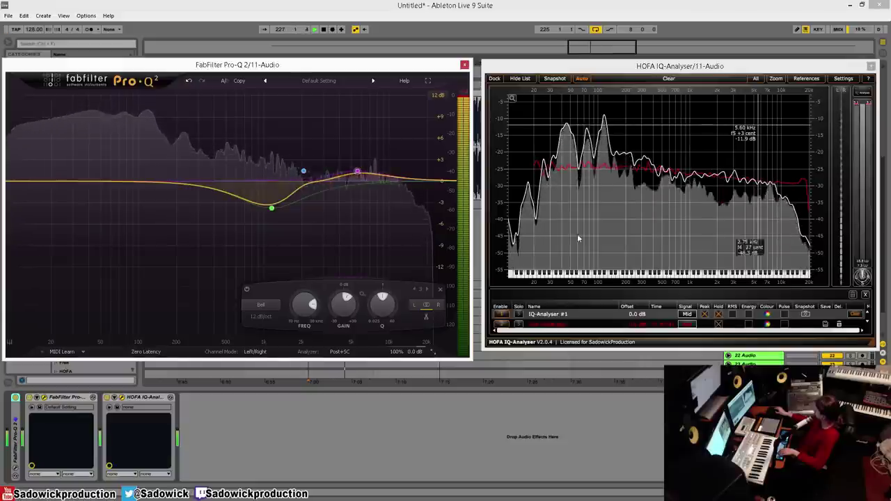
{"action": "key", "text": "space"}
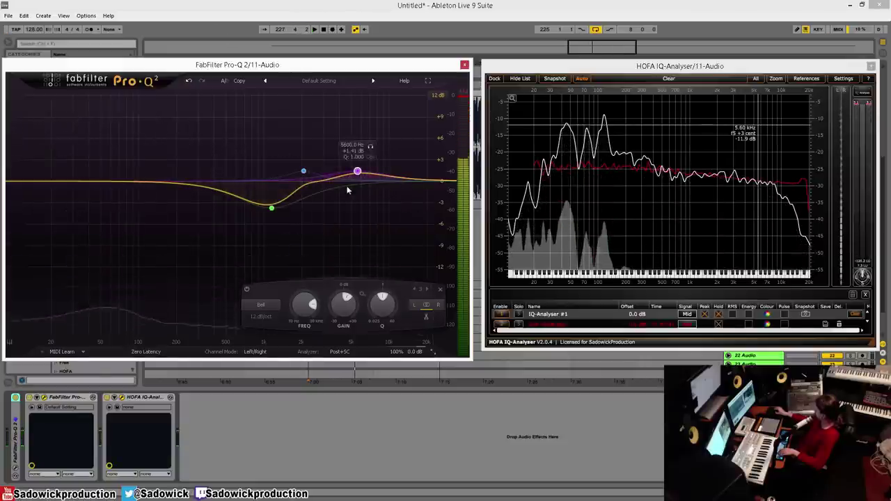
{"action": "left_click", "coordinate": [736, 132]}
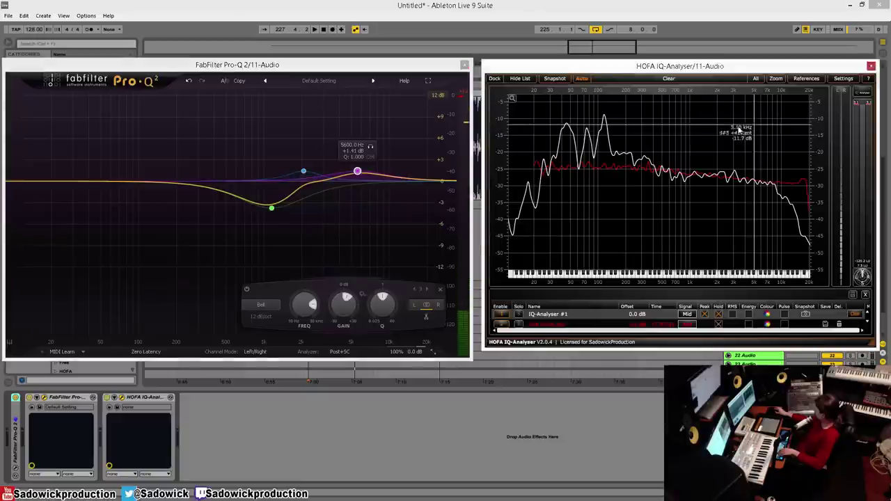
- Add a -1.90 dB dip at 3.1 kHz and a +1.06 dB high shelf near 10.2 kHz
{"action": "left_click", "coordinate": [324, 182]}
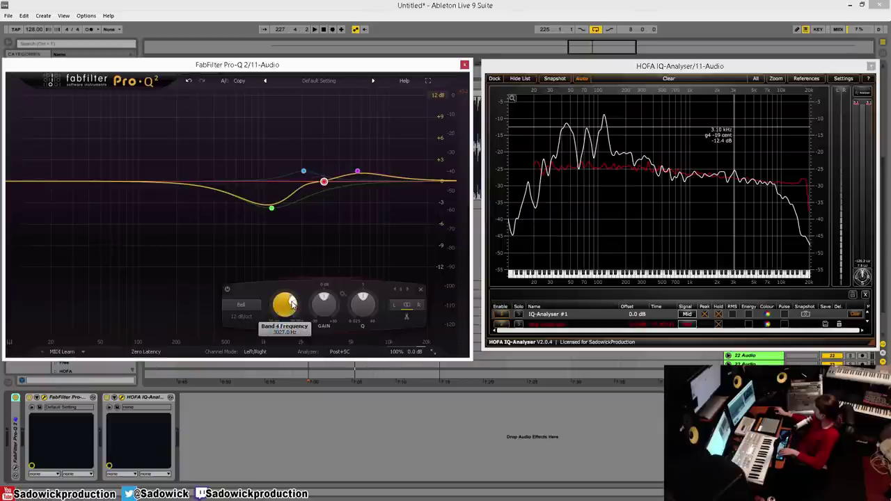
{"action": "scroll", "coordinate": [292, 302], "scroll_direction": "down", "scroll_amount": 2}
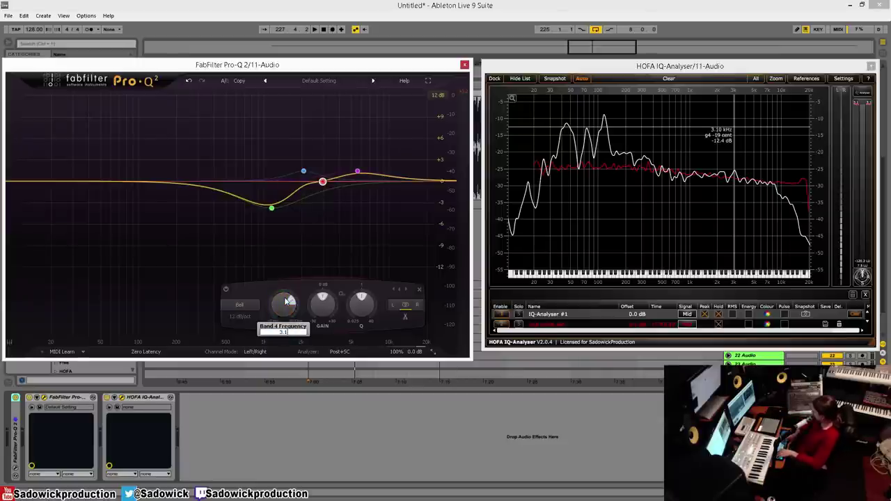
{"action": "key", "text": "Return"}
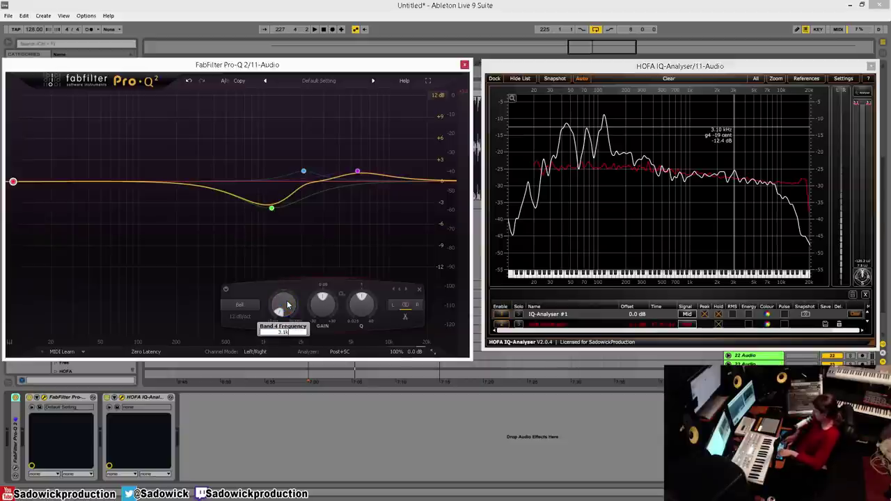
{"action": "key", "text": "Return"}
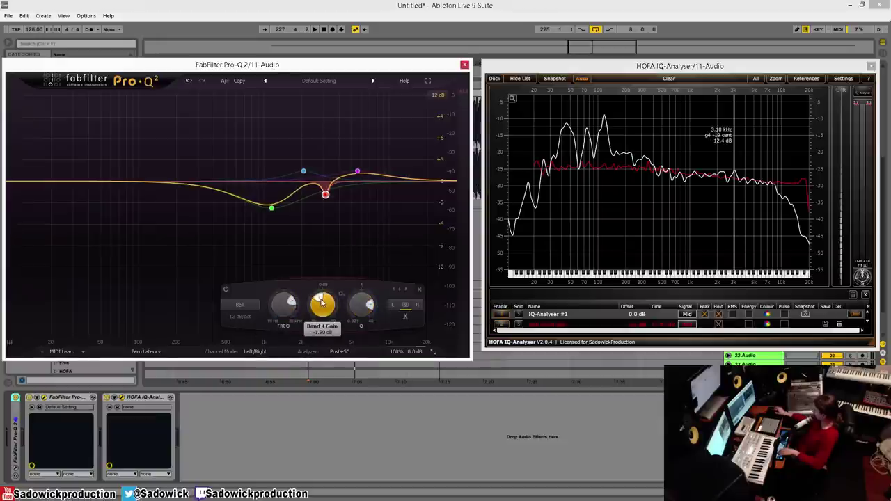
{"action": "key", "text": "space"}
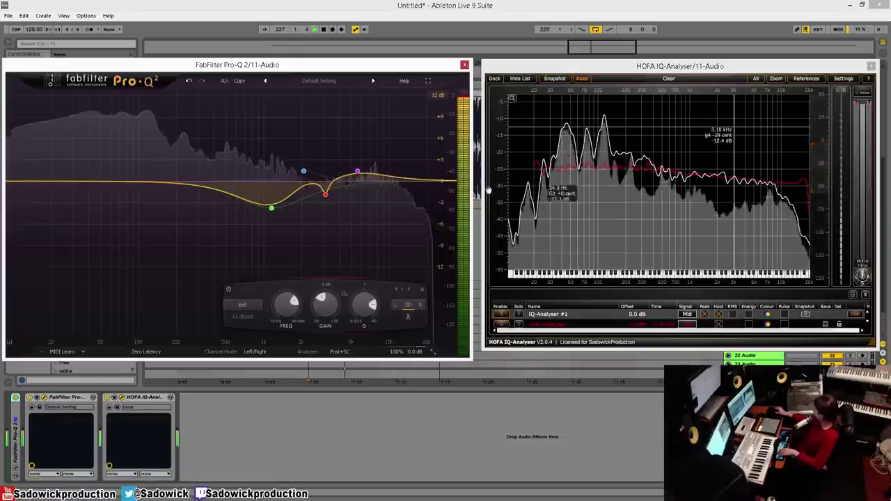
{"action": "key", "text": "space"}
{"action": "left_click", "coordinate": [401, 180]}
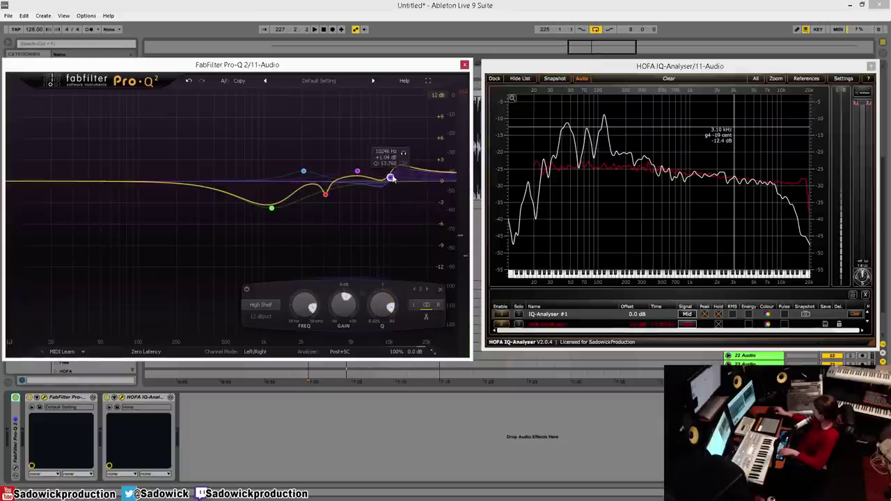
- Raise the high shelf to about +2.5 dB and nudge the upper-mid boost slightly lower
{"action": "mouse_move", "coordinate": [391, 177]}
{"action": "left_mouse_down"}
{"action": "mouse_move", "coordinate": [402, 171]}
{"action": "mouse_move", "coordinate": [394, 151]}
{"action": "mouse_move", "coordinate": [392, 161]}
{"action": "left_mouse_up"}
{"action": "key", "text": "space"}
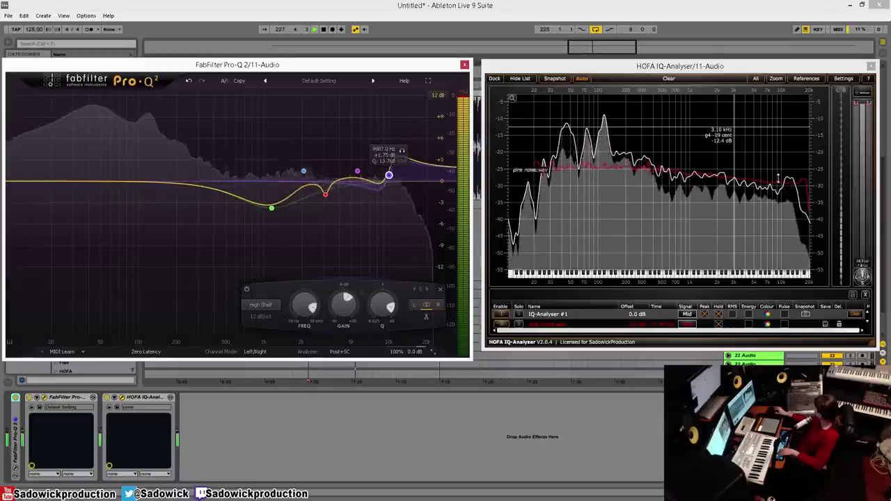
{"action": "scroll", "coordinate": [389, 174], "scroll_direction": "up", "scroll_amount": 2}
{"action": "key", "text": "space"}
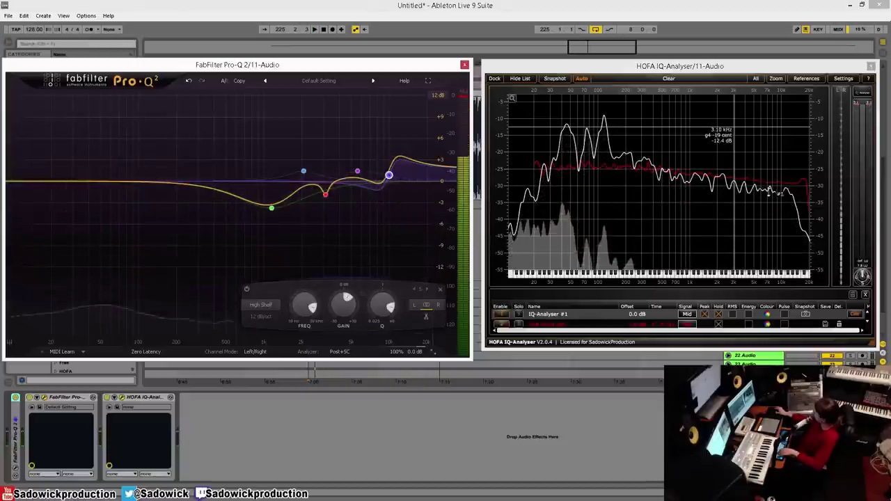
{"action": "key", "text": "space"}
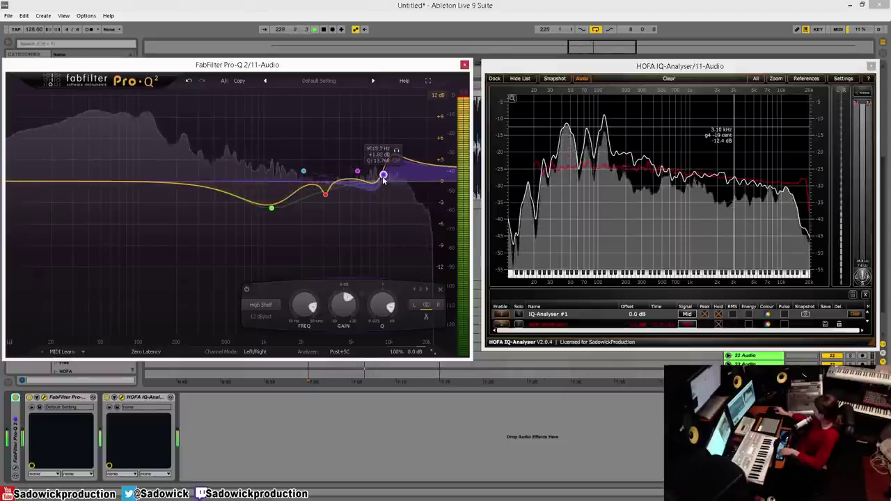
{"action": "left_click_drag", "start_coordinate": [383, 177], "coordinate": [381, 178]}
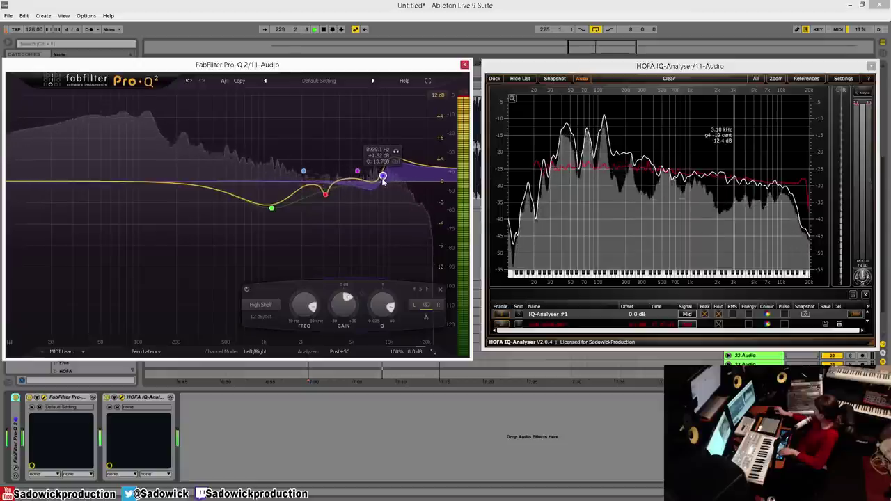
{"action": "key", "text": "space"}
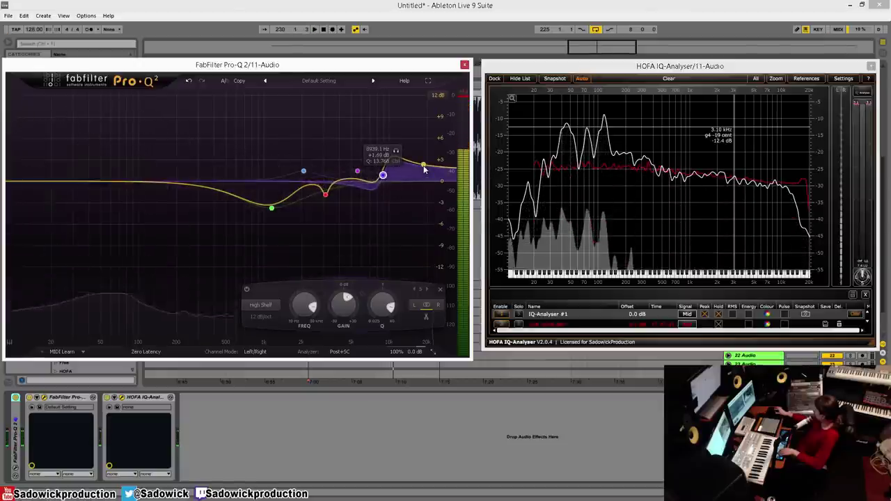
- Add a steep 96 dB/oct high-cut band near 19.7 kHz
{"action": "double_click", "coordinate": [423, 181]}
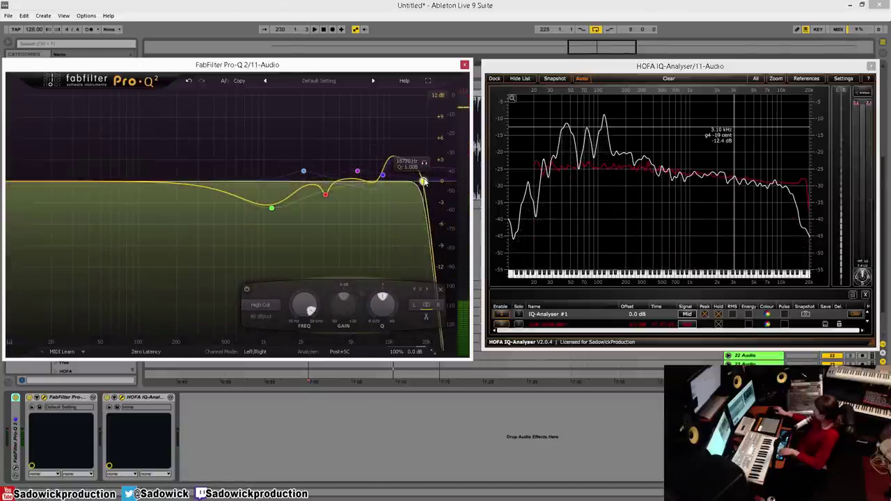
{"action": "left_click_drag", "start_coordinate": [423, 157], "coordinate": [429, 165]}
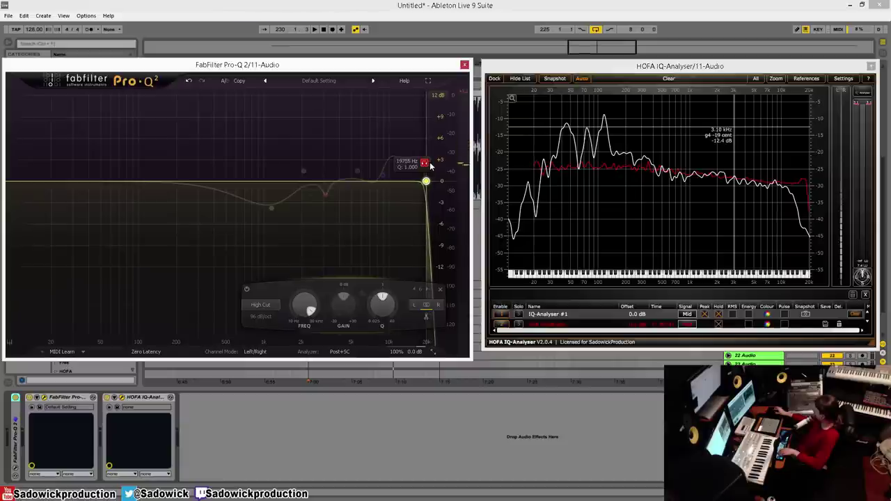
{"action": "key", "text": "space"}
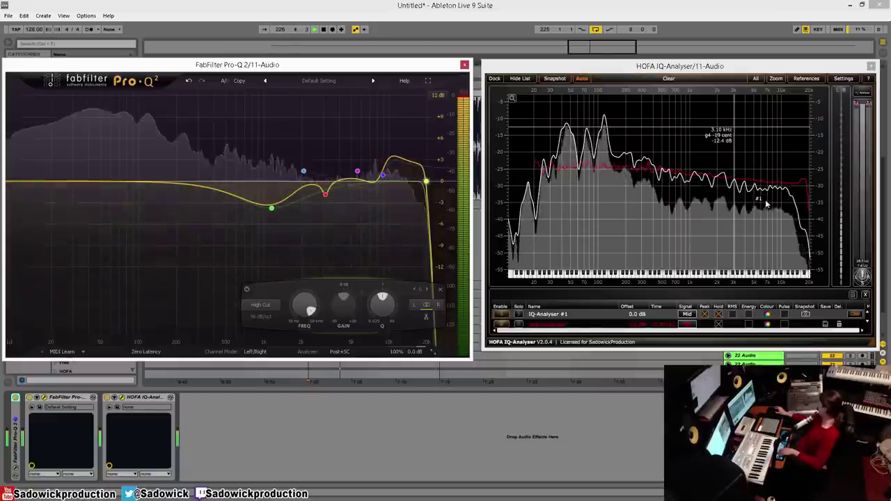
{"action": "key", "text": "space"}
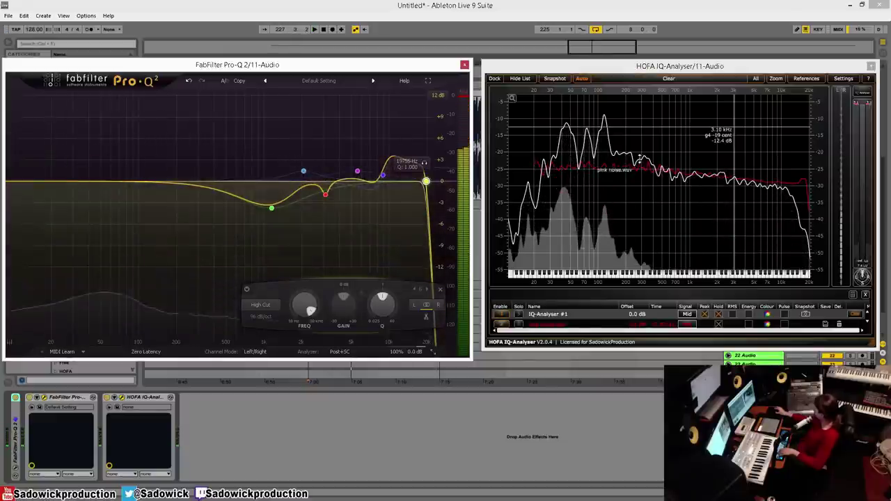
{"action": "left_click", "coordinate": [642, 107]}
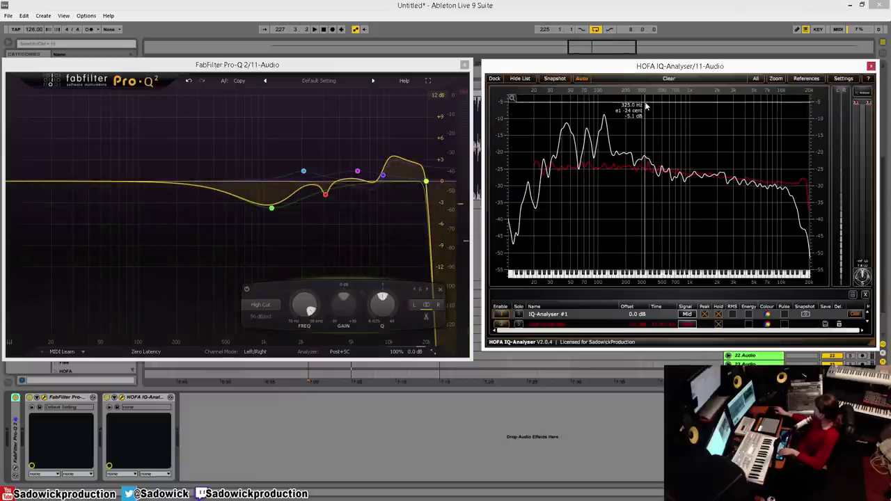
- Add band 7 at 325 Hz cutting about 3.3 dB, then place a new low band near 92.6 Hz
{"action": "left_click", "coordinate": [169, 181]}
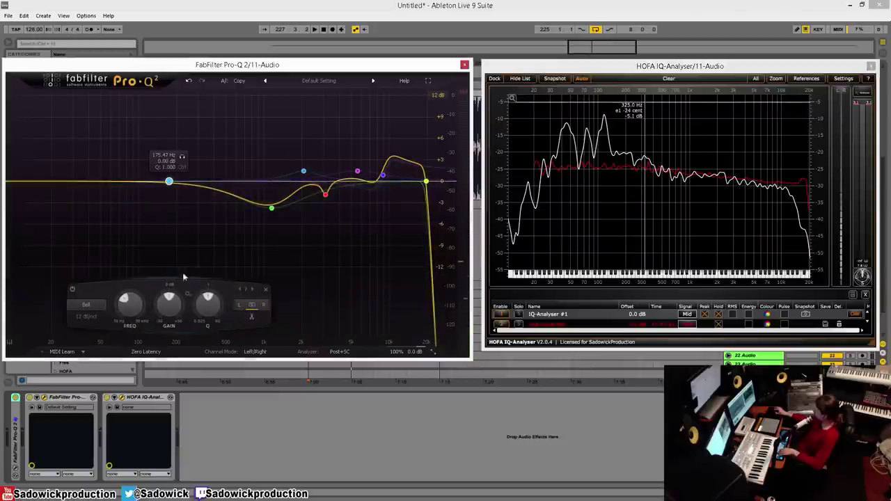
{"action": "double_click", "coordinate": [131, 313]}
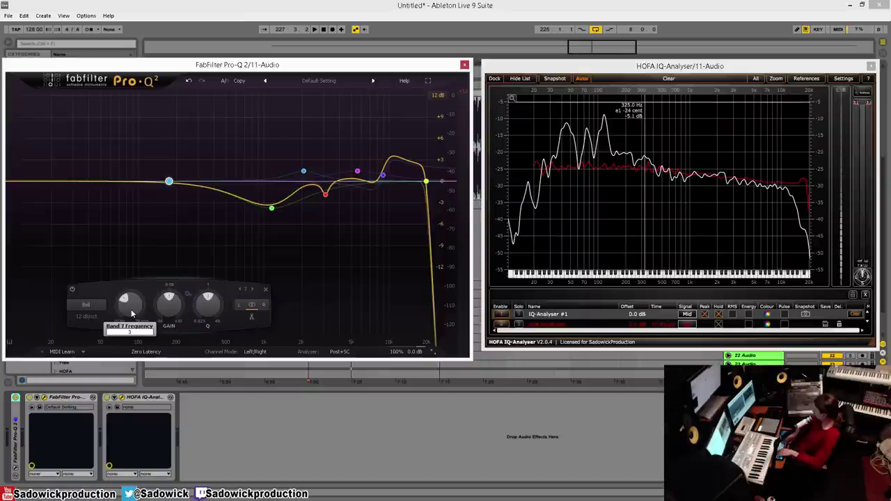
{"action": "type", "text": "325"}
{"action": "key", "text": "Return"}
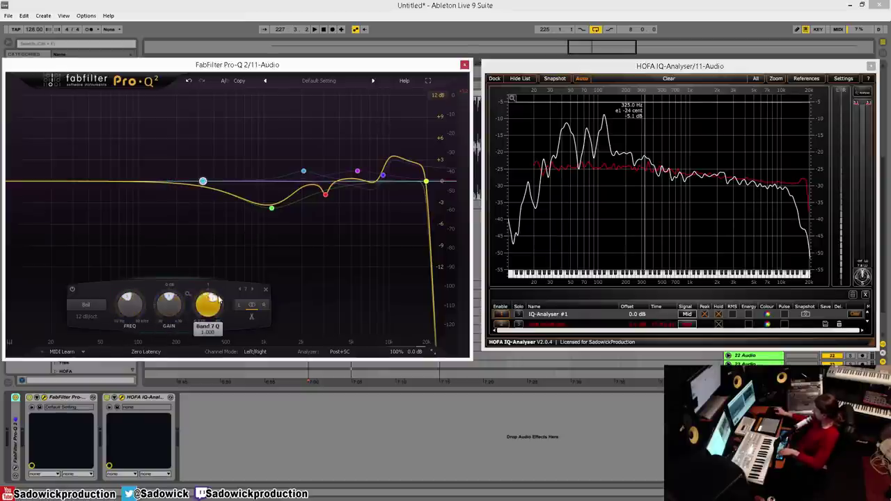
{"action": "left_click_drag", "start_coordinate": [171, 304], "coordinate": [167, 303]}
{"action": "key", "text": "space"}
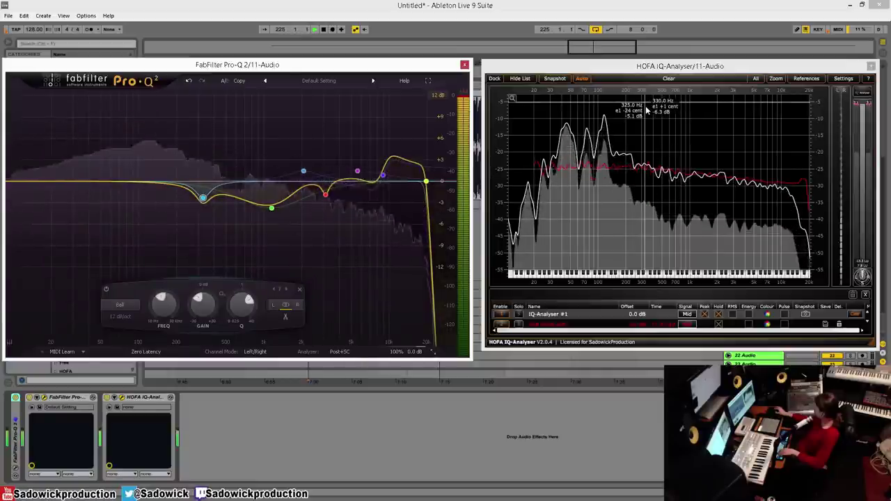
{"action": "left_click_drag", "start_coordinate": [201, 299], "coordinate": [201, 301]}
{"action": "left_click", "coordinate": [626, 108]}
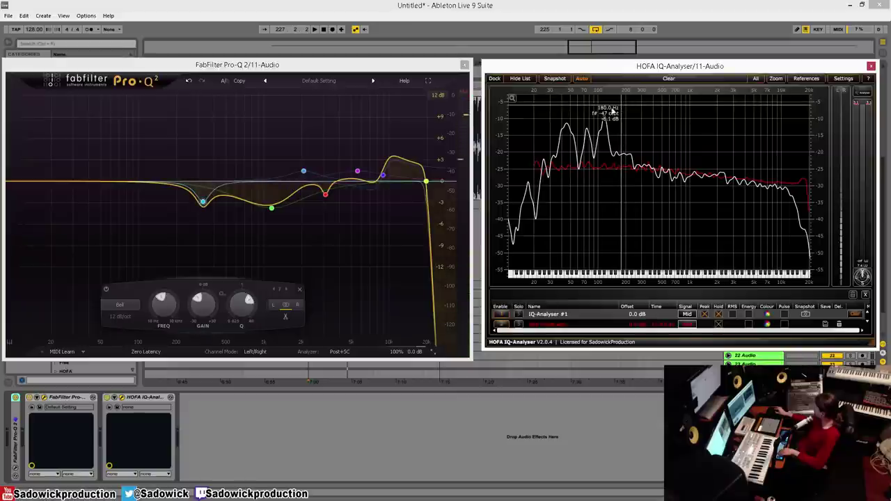
{"action": "left_click", "coordinate": [135, 183]}
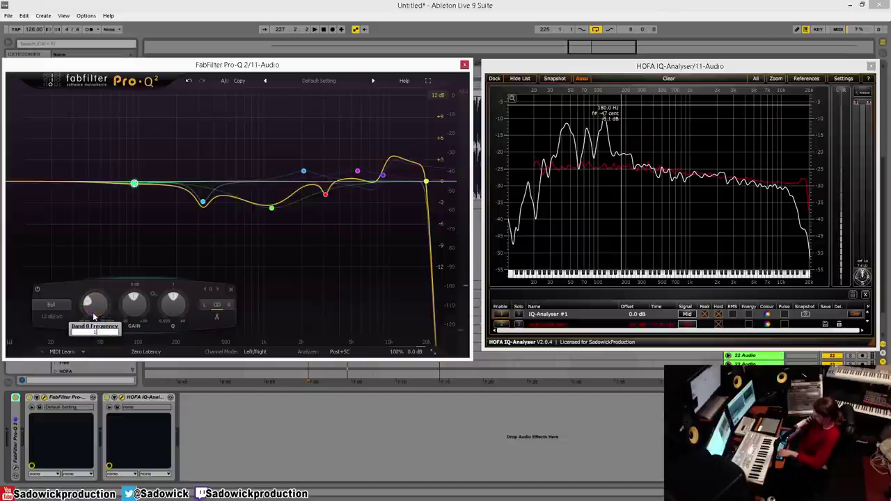
- Set band 8 to 180 Hz, then drag it into a cut near 209 Hz, -4.2 dB
{"action": "type", "text": "0"}
{"action": "key", "text": "Return"}
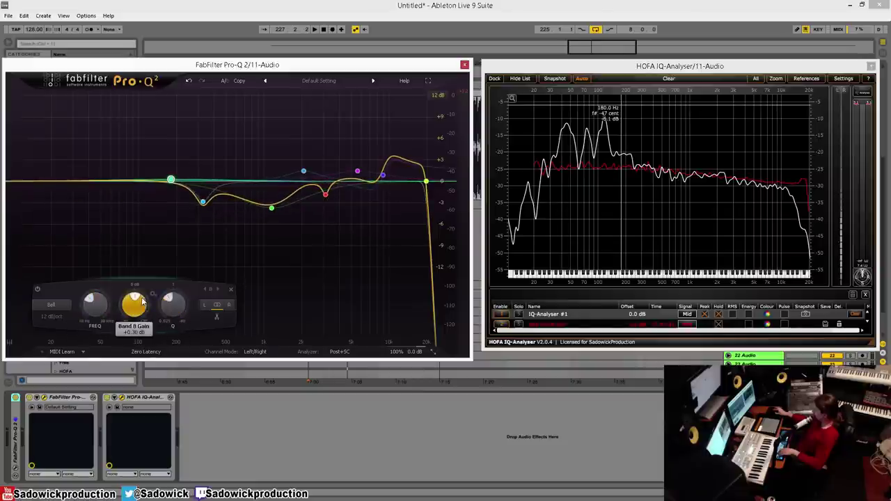
{"action": "scroll", "coordinate": [142, 300], "scroll_direction": "down", "scroll_amount": 10}
{"action": "scroll", "coordinate": [138, 306], "scroll_direction": "up", "scroll_amount": 10}
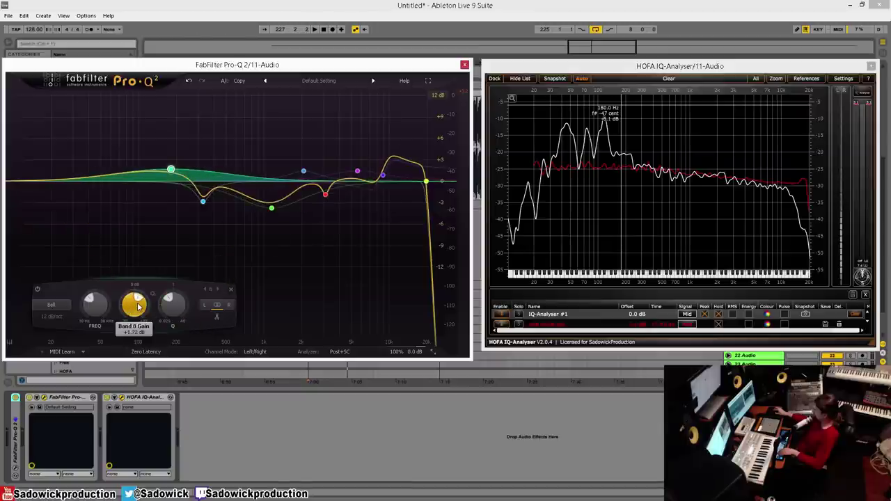
{"action": "scroll", "coordinate": [139, 306], "scroll_direction": "down", "scroll_amount": 8}
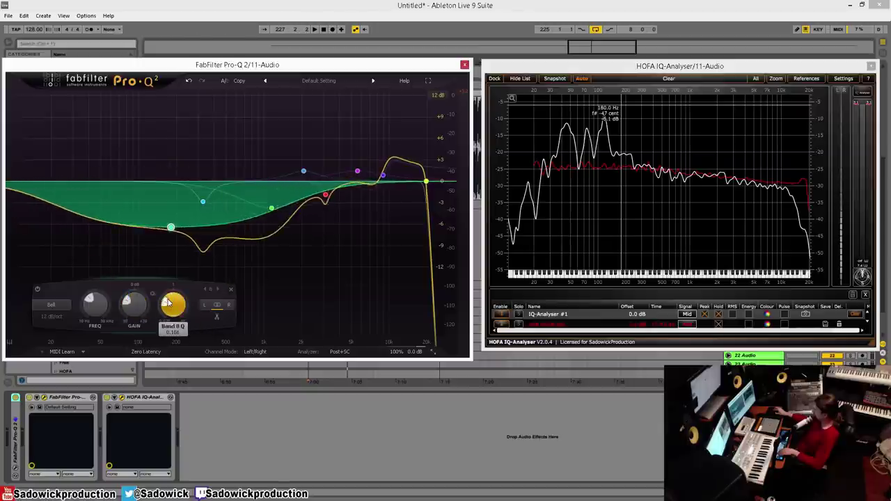
{"action": "scroll", "coordinate": [171, 302], "scroll_direction": "up", "scroll_amount": 15}
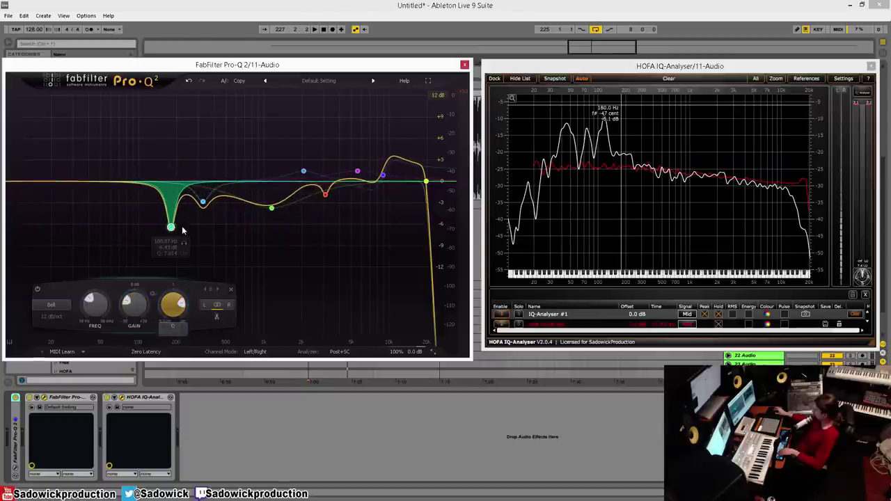
{"action": "left_click_drag", "start_coordinate": [171, 227], "coordinate": [178, 207]}
{"action": "key", "text": "space"}
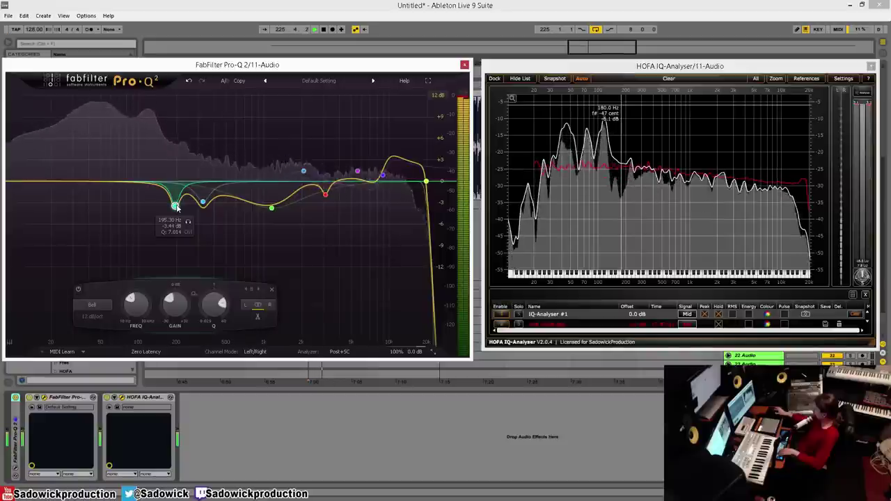
{"action": "mouse_move", "coordinate": [176, 207]}
{"action": "left_mouse_down"}
{"action": "mouse_move", "coordinate": [185, 213]}
{"action": "mouse_move", "coordinate": [177, 214]}
{"action": "left_mouse_up"}
- Give band 8 a 48 dB/oct slope and settle it at 163.2 Hz, -3.36 dB, Q 1.905
{"action": "left_click", "coordinate": [95, 317]}
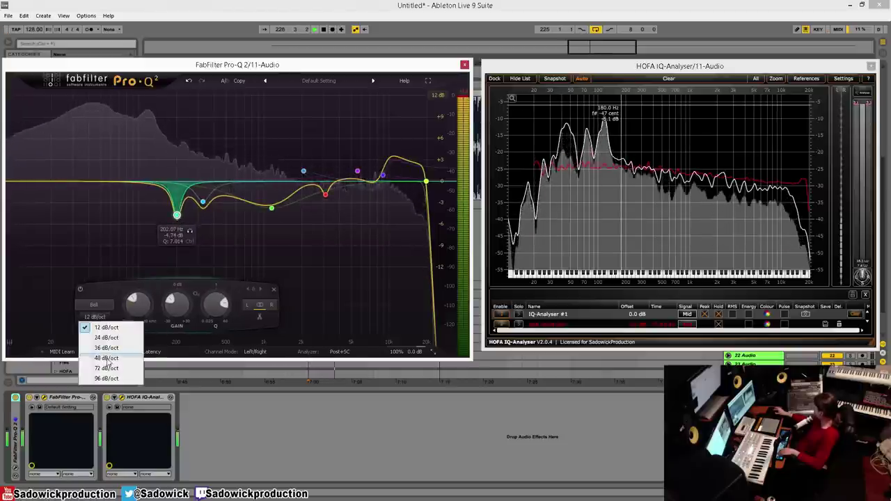
{"action": "left_click", "coordinate": [107, 347]}
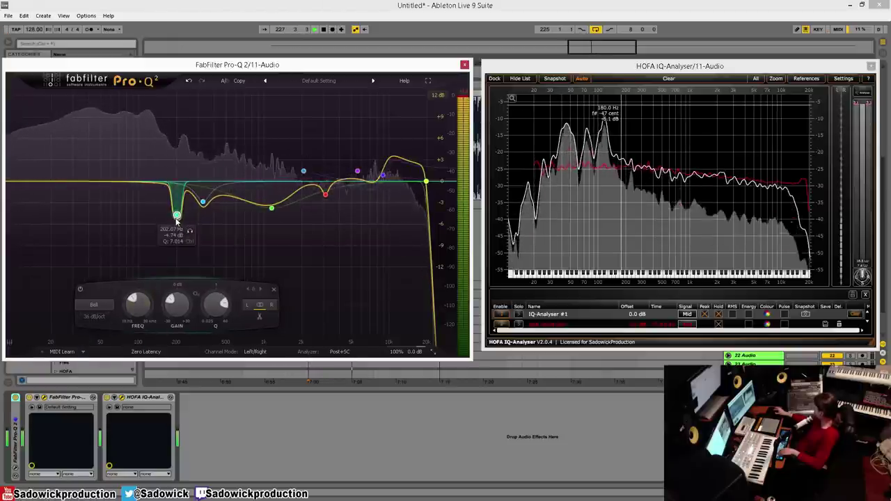
{"action": "left_click", "coordinate": [95, 317]}
{"action": "left_click", "coordinate": [105, 358]}
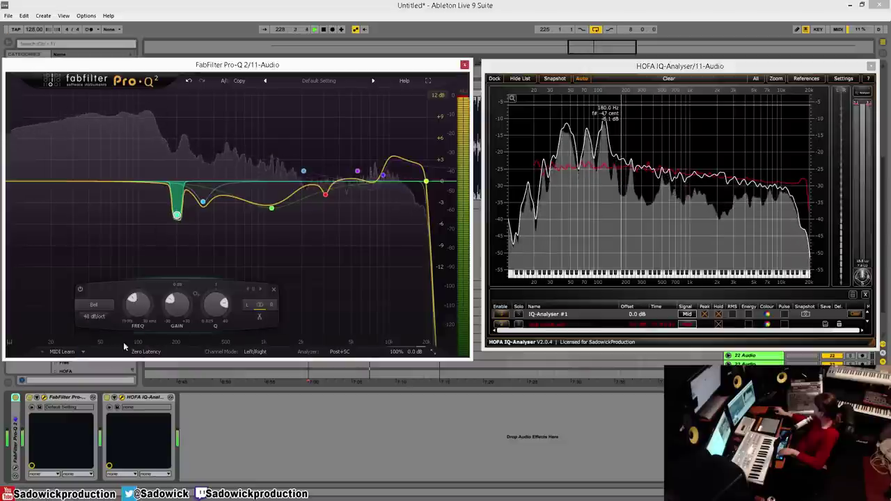
{"action": "left_click_drag", "start_coordinate": [176, 218], "coordinate": [167, 213]}
{"action": "scroll", "coordinate": [174, 218], "scroll_direction": "down", "scroll_amount": 5}
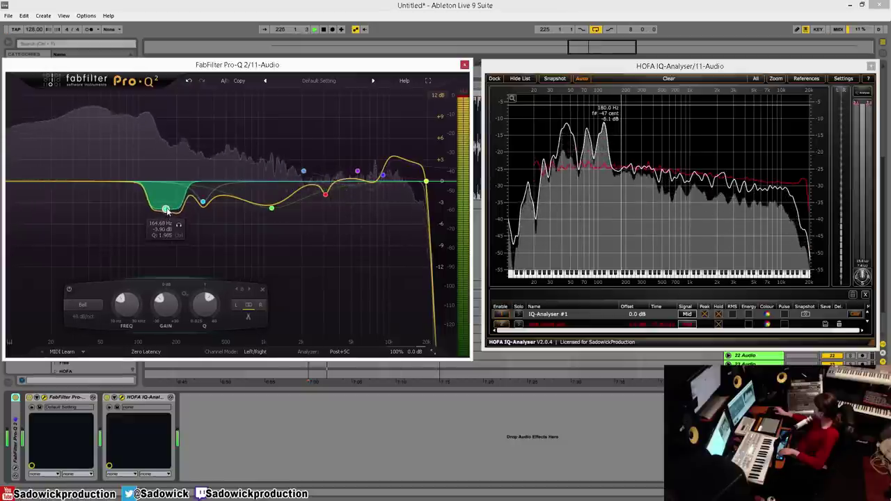
{"action": "left_click_drag", "start_coordinate": [167, 211], "coordinate": [166, 207]}
{"action": "key", "text": "space"}
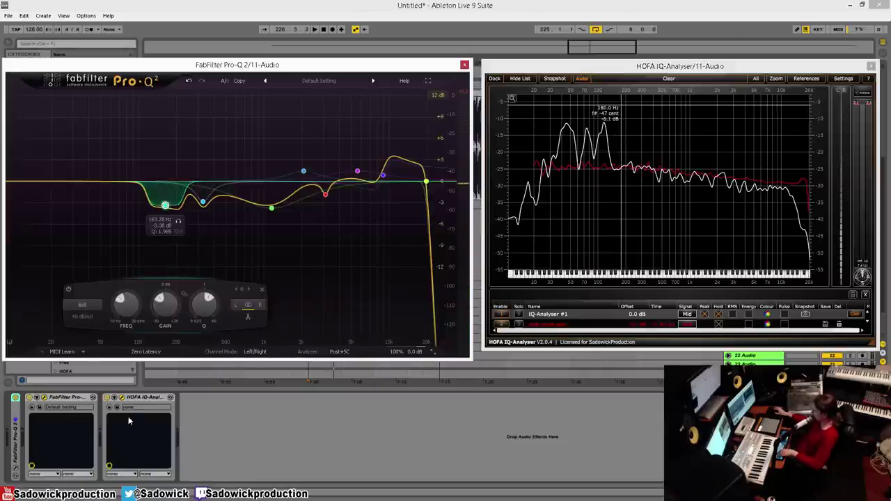
{"action": "left_click", "coordinate": [727, 70]}
{"action": "key", "text": "space"}
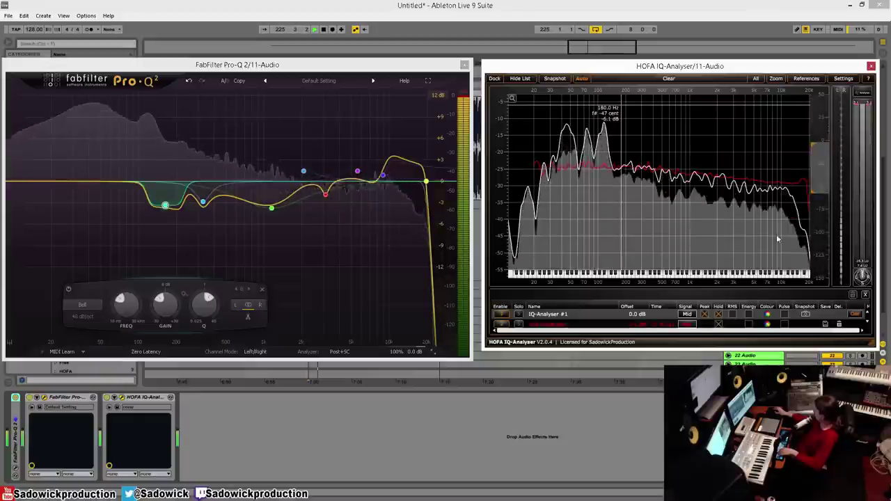
{"action": "key", "text": "space"}
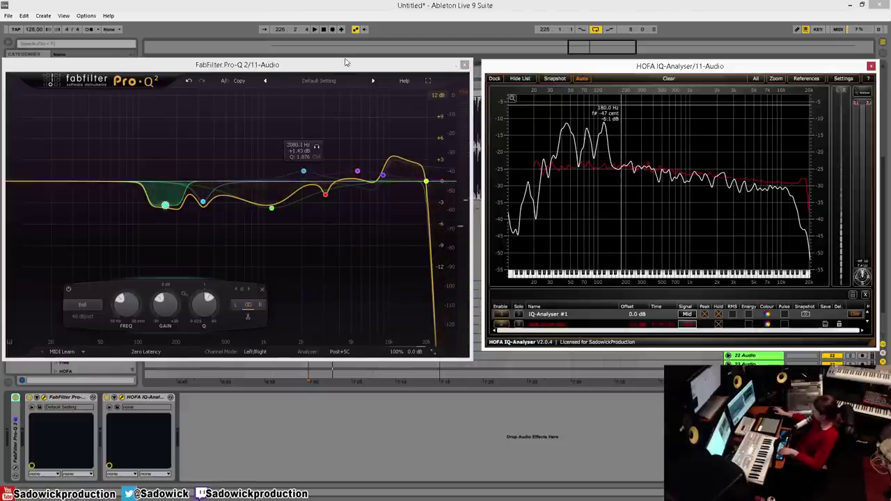
{"action": "key", "text": "space"}
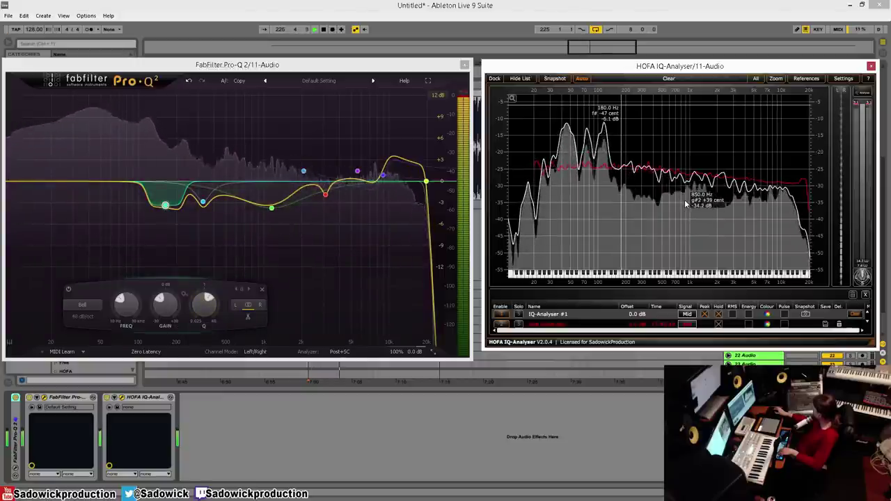
{"action": "key", "text": "space"}
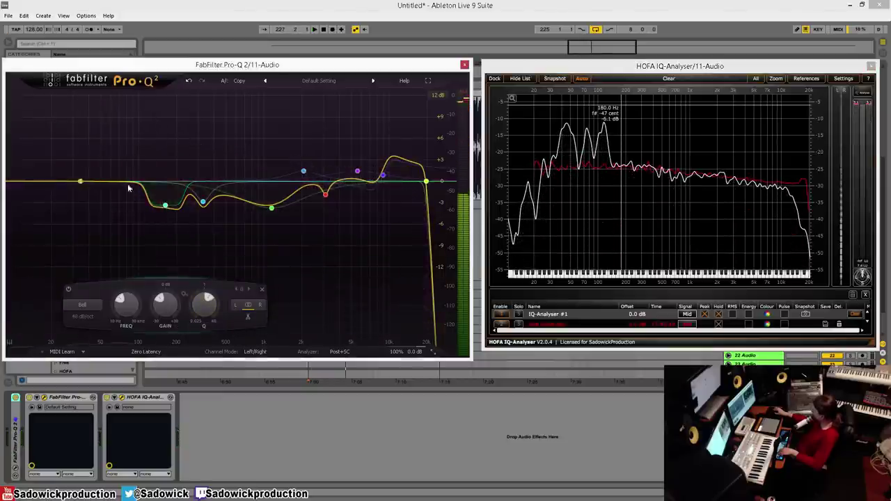